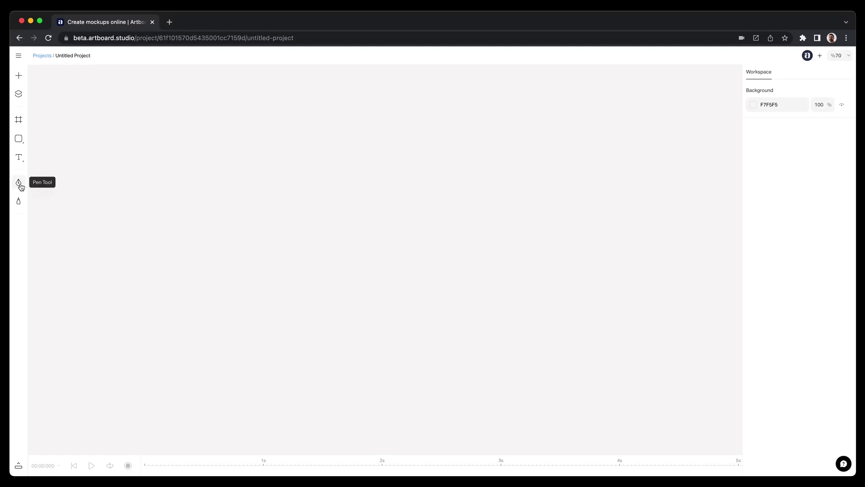
- With the Pen tool, place two anchors for a straight first path segment
{"action": "left_click", "coordinate": [19, 183]}
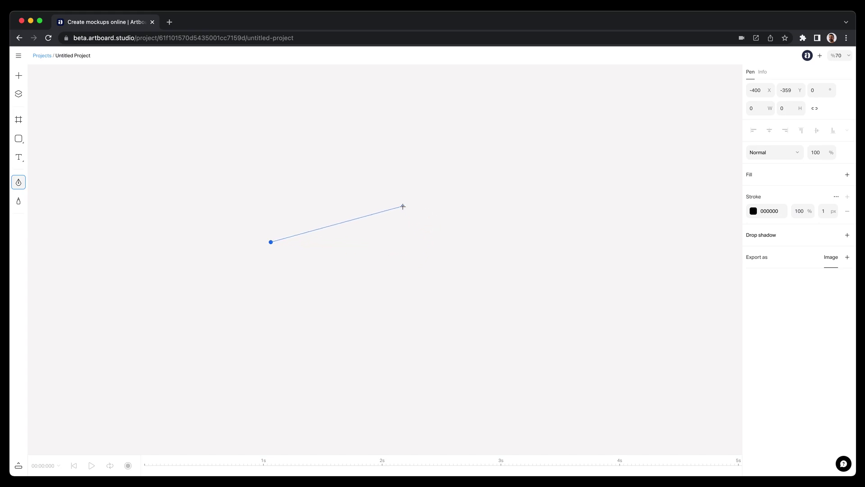
{"action": "left_click", "coordinate": [417, 214]}
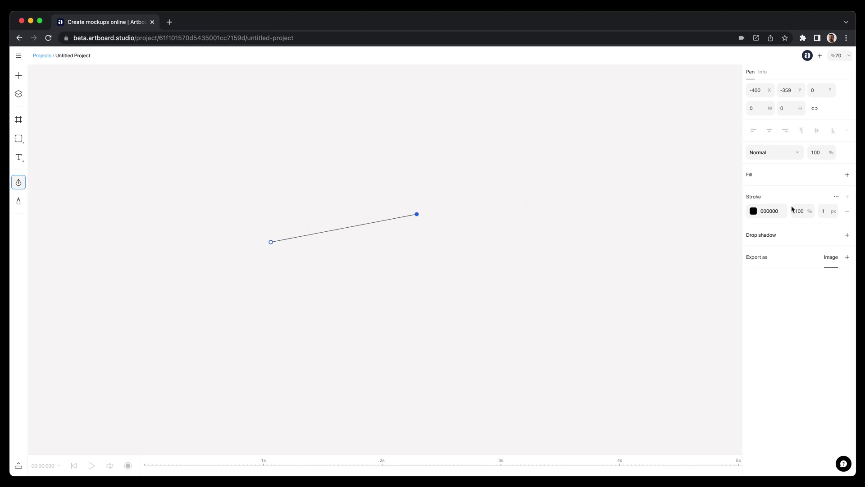
{"action": "left_click", "coordinate": [826, 210]}
- Set a 10 px stroke, add a curved anchor arching over the top, and close the path
{"action": "type", "text": "10"}
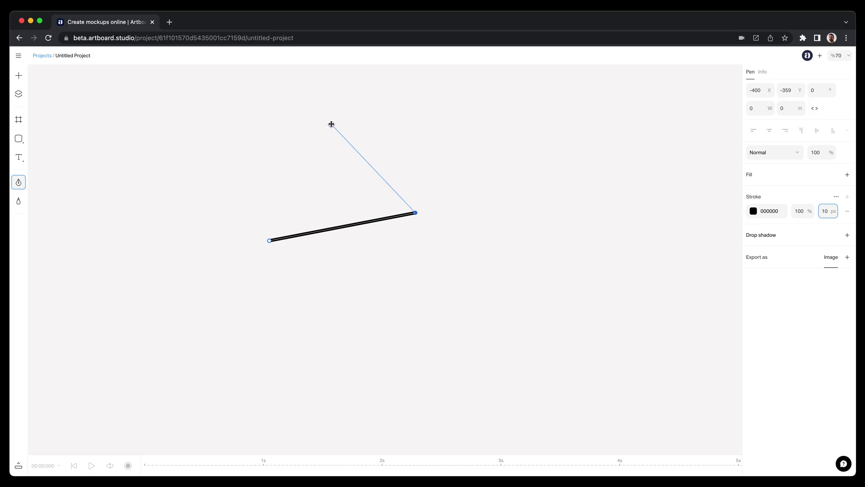
{"action": "left_click_drag", "start_coordinate": [331, 123], "coordinate": [256, 167]}
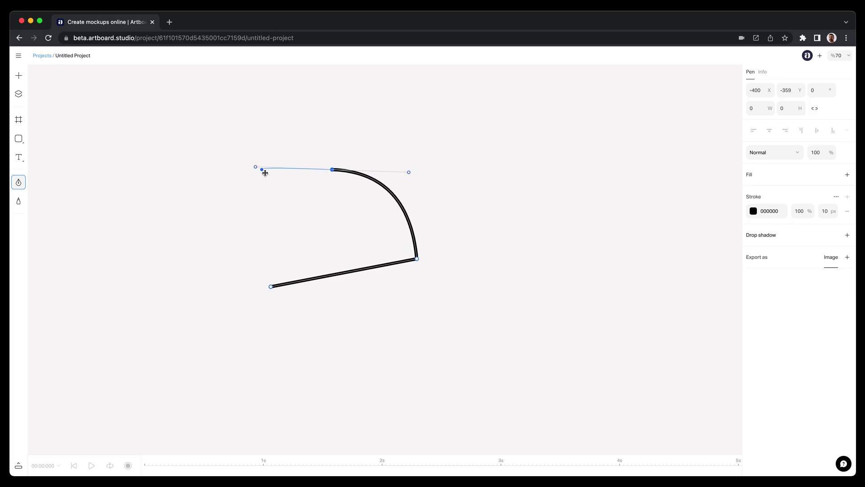
{"action": "left_click", "coordinate": [270, 286]}
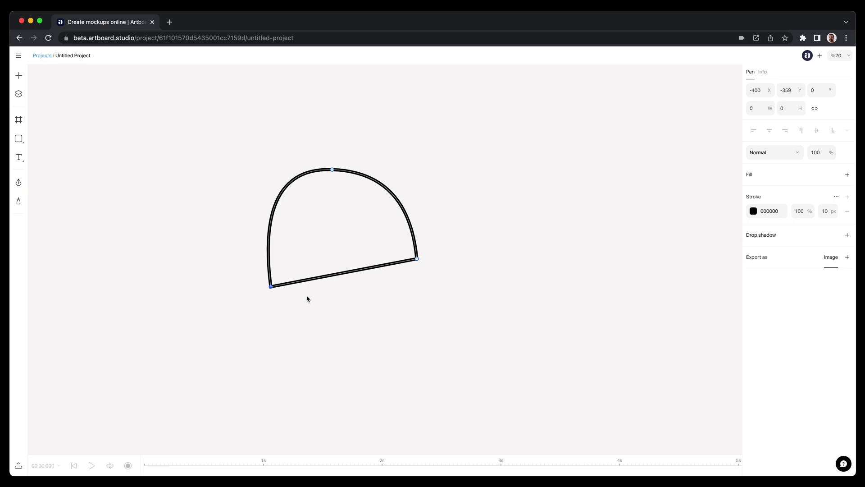
- Select the finished closed dome shape
{"action": "left_click", "coordinate": [346, 291]}
{"action": "left_click", "coordinate": [388, 322]}
{"action": "left_click", "coordinate": [378, 268]}
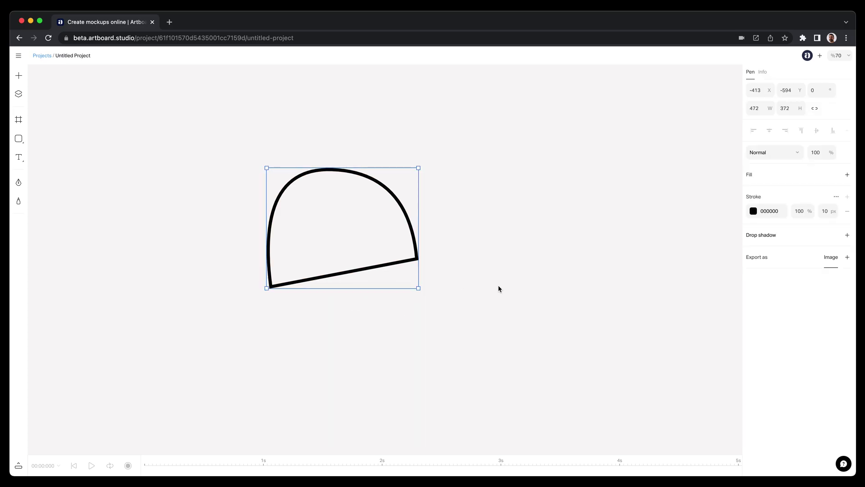
- Drag the top anchor and its handle to curl the top into a hooked loop
{"action": "double_click", "coordinate": [411, 224]}
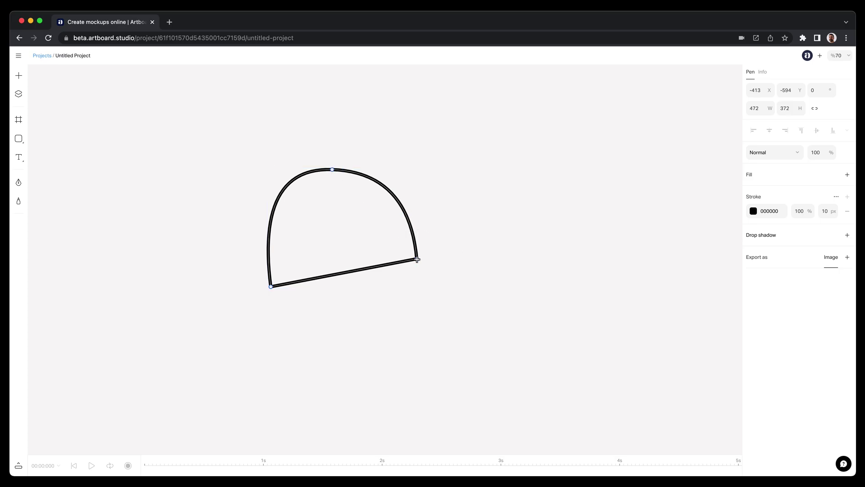
{"action": "mouse_move", "coordinate": [333, 169]}
{"action": "left_mouse_down"}
{"action": "mouse_move", "coordinate": [330, 180]}
{"action": "mouse_move", "coordinate": [372, 169]}
{"action": "mouse_move", "coordinate": [303, 170]}
{"action": "mouse_move", "coordinate": [350, 201]}
{"action": "mouse_move", "coordinate": [348, 172]}
{"action": "left_mouse_up"}
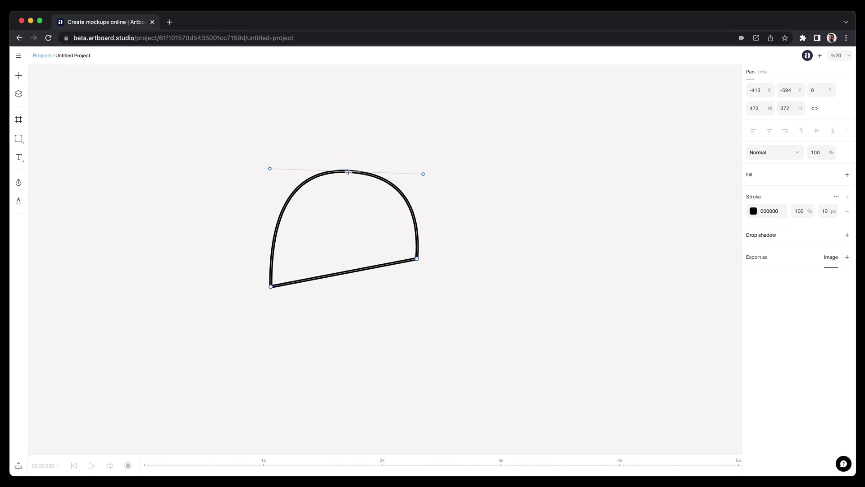
{"action": "left_click_drag", "start_coordinate": [423, 173], "coordinate": [277, 155]}
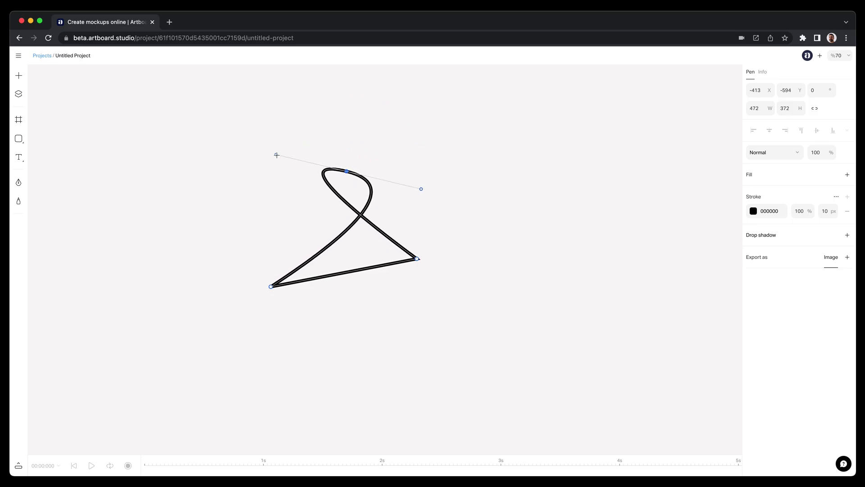
- Round off the bottom-right corner into a smooth curve point
{"action": "left_click", "coordinate": [417, 258]}
{"action": "left_click_drag", "start_coordinate": [416, 259], "coordinate": [399, 220]}
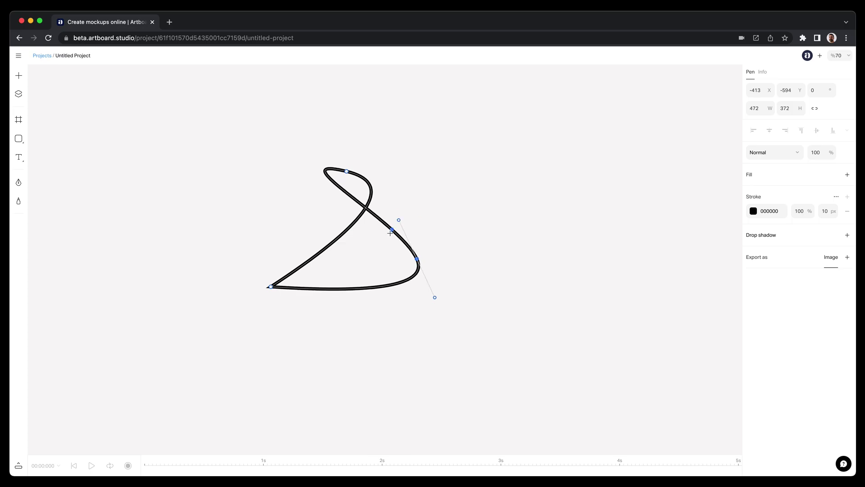
{"action": "scroll", "coordinate": [383, 233], "scroll_direction": "up", "scroll_amount": 5}
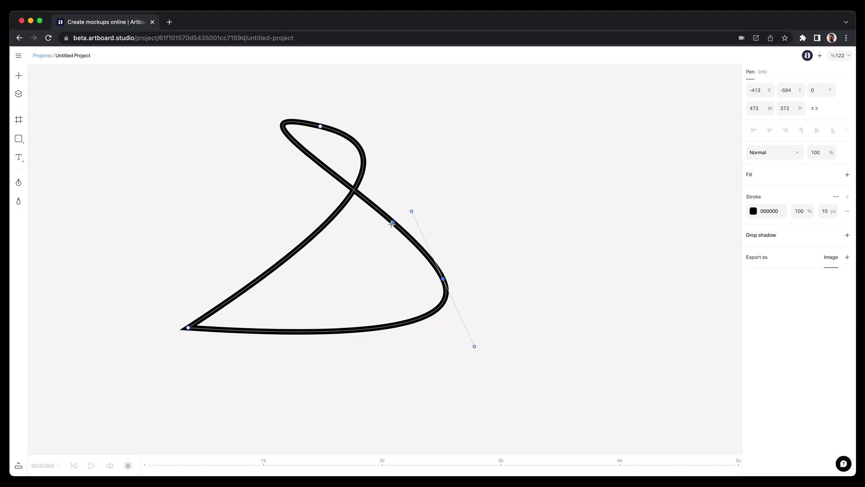
- Bend the shape's right side into an S-curve by moving a point and its handle
{"action": "left_click", "coordinate": [392, 222]}
{"action": "left_click_drag", "start_coordinate": [392, 222], "coordinate": [372, 241]}
{"action": "left_click", "coordinate": [429, 233]}
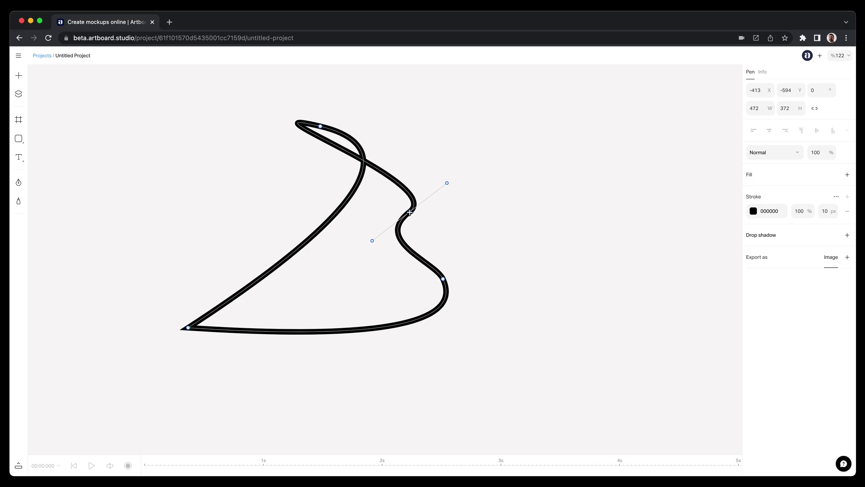
{"action": "left_click_drag", "start_coordinate": [409, 212], "coordinate": [400, 227]}
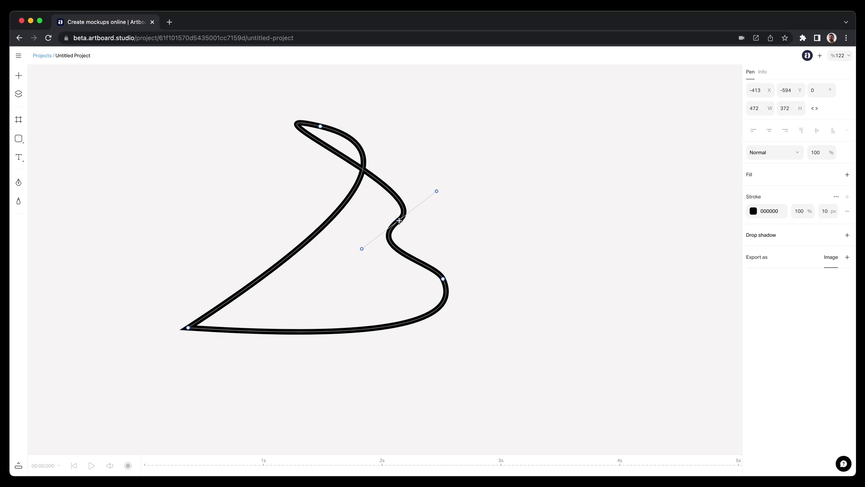
- Add a sharp corner with one bent handle, smooth the bottom-left corner, and finish editing
{"action": "left_click", "coordinate": [399, 221], "text": "super"}
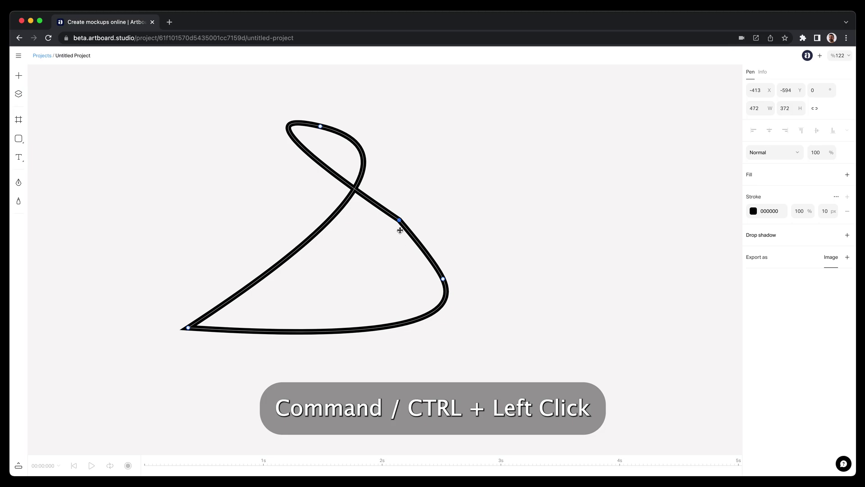
{"action": "left_click_drag", "start_coordinate": [399, 220], "coordinate": [462, 192]}
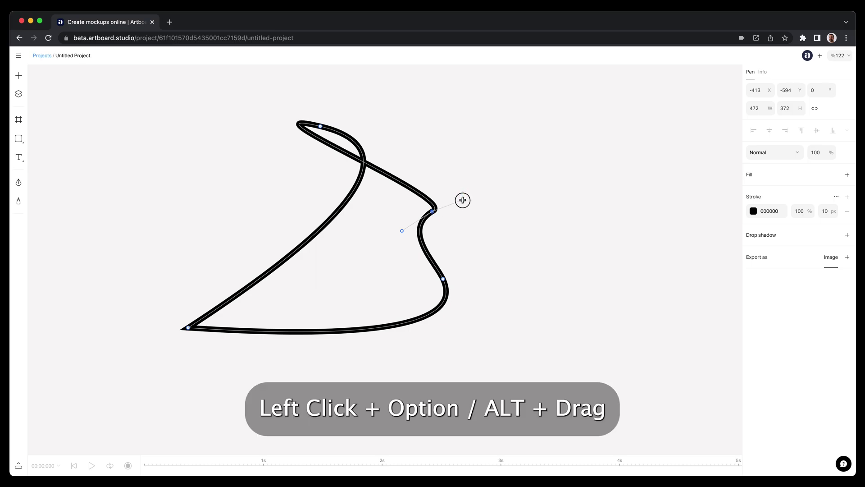
{"action": "left_click_drag", "start_coordinate": [457, 173], "coordinate": [526, 260]}
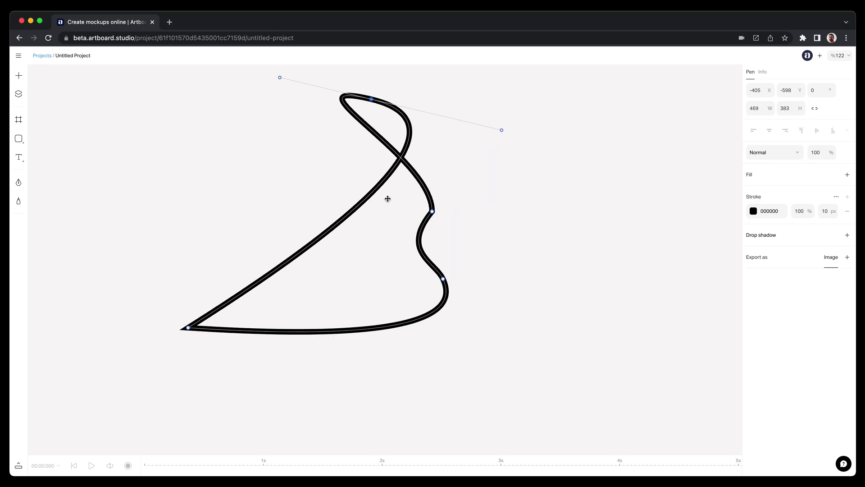
{"action": "left_click_drag", "start_coordinate": [188, 328], "coordinate": [218, 400]}
{"action": "double_click", "coordinate": [481, 343]}
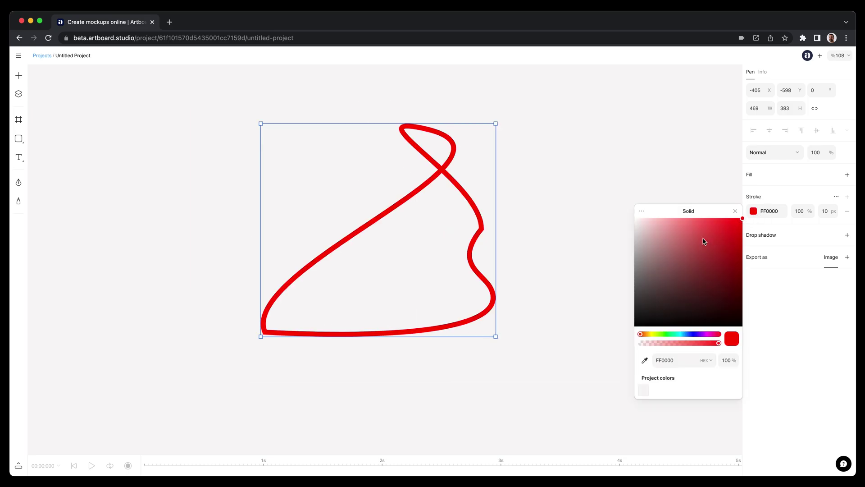
- Change the shape's stroke colour to blue 0040FF
{"action": "left_click_drag", "start_coordinate": [720, 334], "coordinate": [689, 334]}
{"action": "left_click_drag", "start_coordinate": [700, 256], "coordinate": [725, 226]}
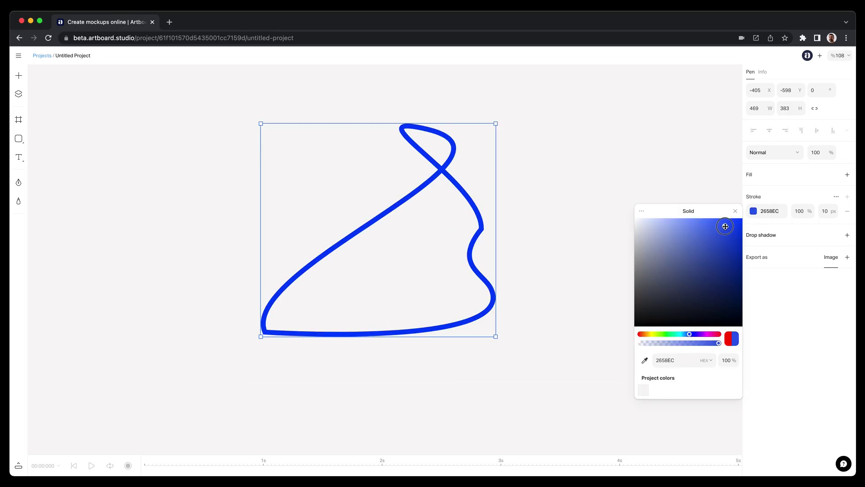
{"action": "left_click", "coordinate": [758, 203]}
- Add a salmon-red EF8977 fill to the shape
{"action": "left_click", "coordinate": [847, 175]}
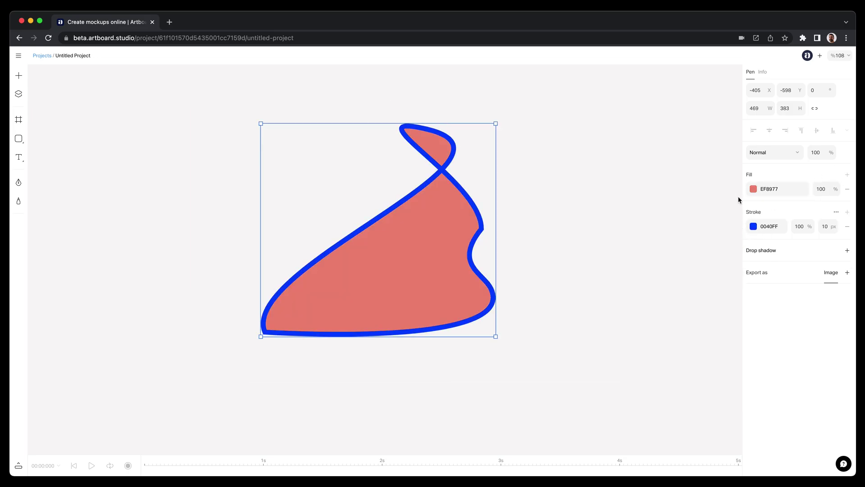
{"action": "scroll", "coordinate": [494, 239], "scroll_direction": "down", "scroll_amount": 3}
{"action": "left_click", "coordinate": [18, 120]}
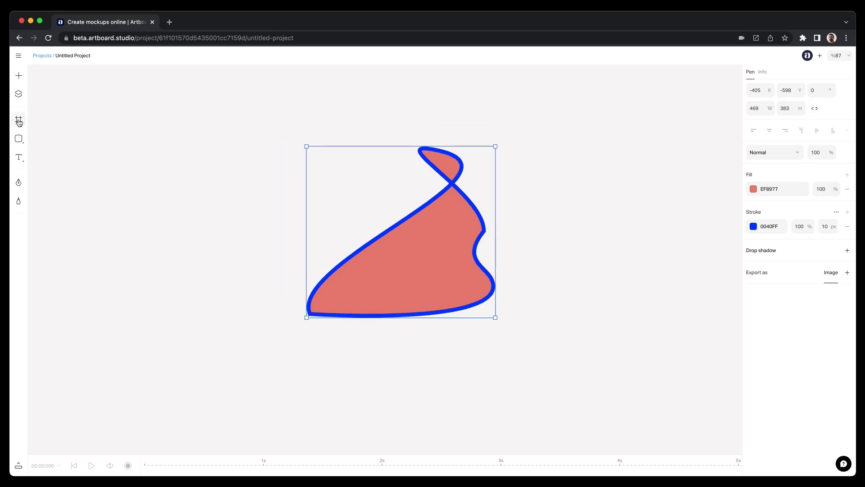
- Draw an artboard around the pen shape and nudge the shape to centre it
{"action": "left_click_drag", "start_coordinate": [239, 121], "coordinate": [576, 369]}
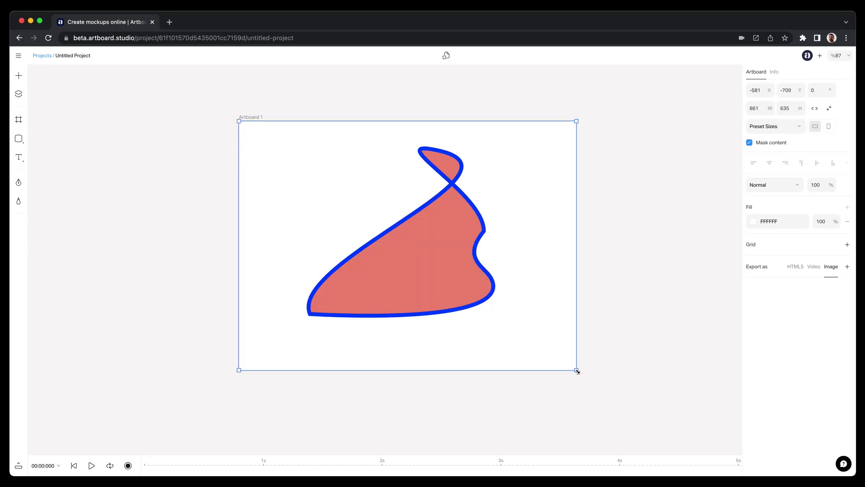
{"action": "left_click", "coordinate": [531, 321]}
{"action": "mouse_move", "coordinate": [417, 280]}
{"action": "left_mouse_down"}
{"action": "mouse_move", "coordinate": [408, 290]}
{"action": "mouse_move", "coordinate": [415, 294]}
{"action": "mouse_move", "coordinate": [407, 292]}
{"action": "left_mouse_up"}
- Open the timeline, enable keyframe recording, and keyframe the stroke width at 10
{"action": "left_click", "coordinate": [18, 466]}
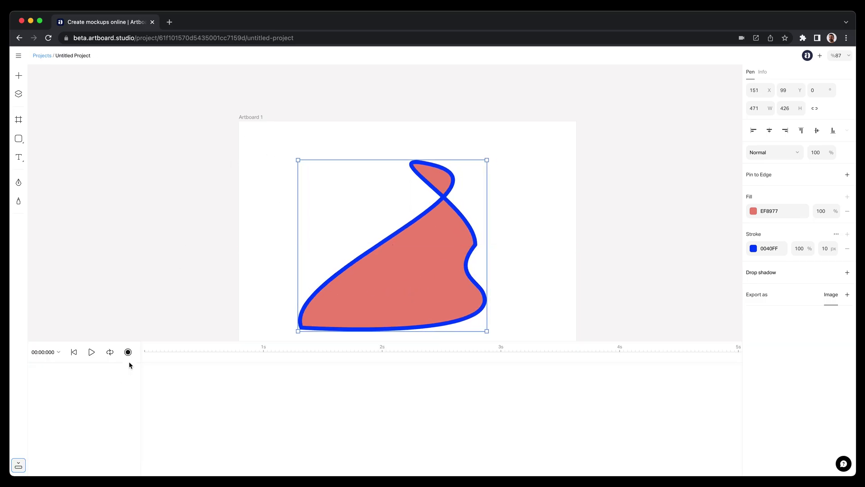
{"action": "left_click", "coordinate": [128, 352]}
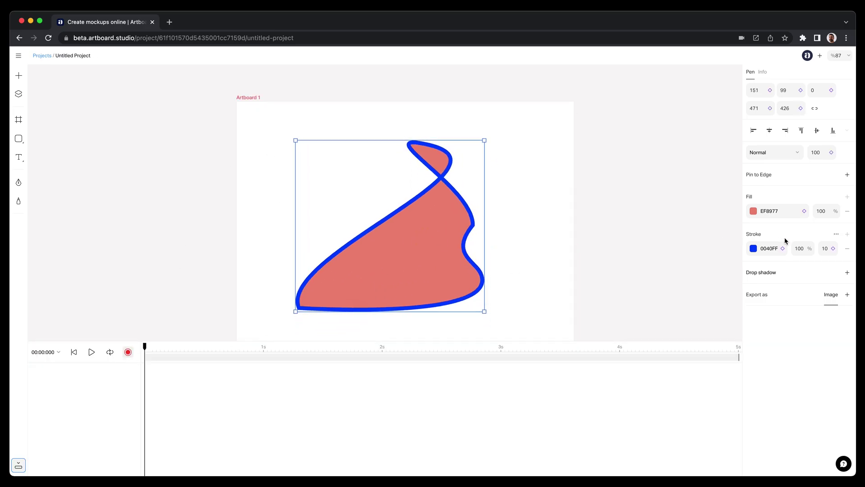
{"action": "left_click", "coordinate": [833, 248]}
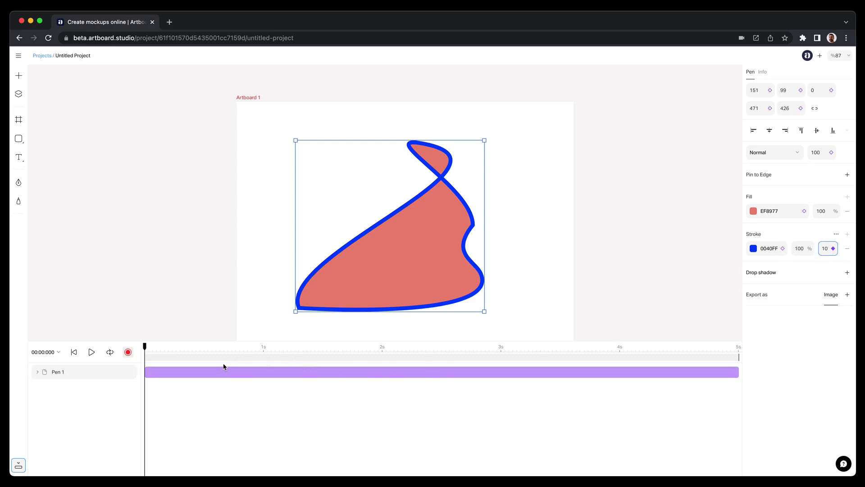
- Keyframe the stroke width to 20 at 1.2 s, then scrub back to 0
{"action": "left_click", "coordinate": [38, 372]}
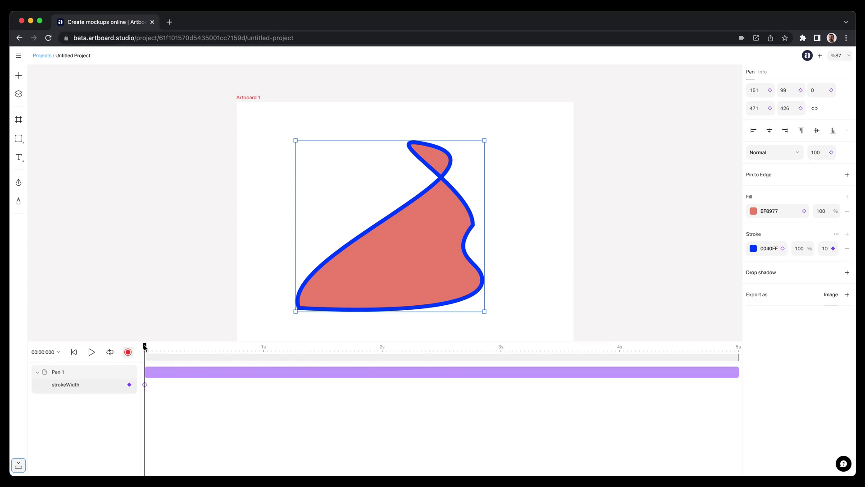
{"action": "left_click_drag", "start_coordinate": [144, 347], "coordinate": [287, 347]}
{"action": "left_click", "coordinate": [825, 248]}
{"action": "type", "text": "20"}
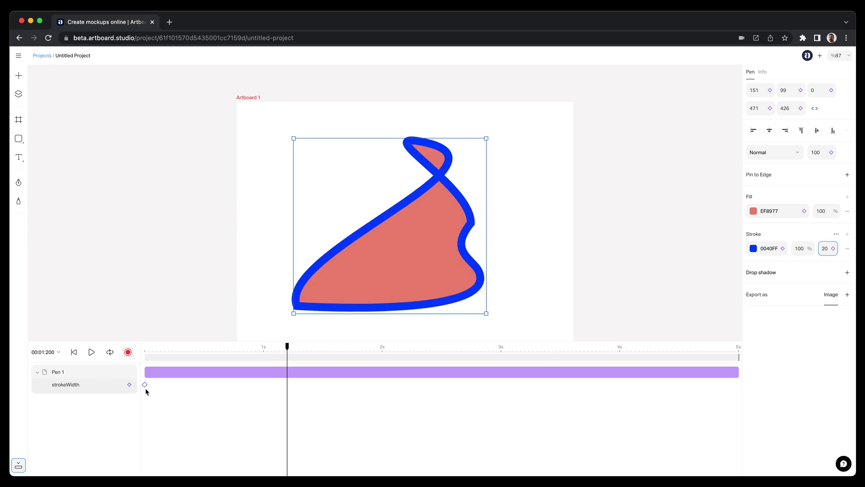
{"action": "key", "text": "Return"}
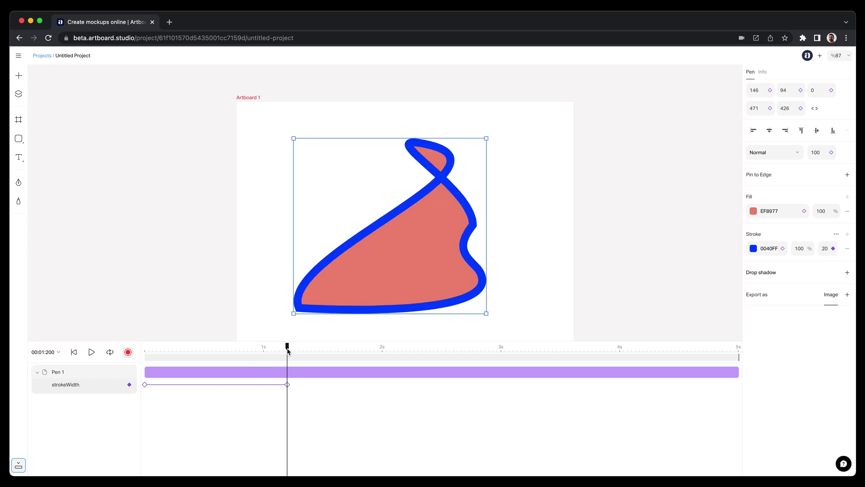
{"action": "mouse_move", "coordinate": [289, 352]}
{"action": "left_mouse_down"}
{"action": "mouse_move", "coordinate": [107, 351]}
{"action": "mouse_move", "coordinate": [228, 350]}
{"action": "left_mouse_up"}
- Give the stroke round line joins and round caps in Stroke Options
{"action": "left_click", "coordinate": [837, 234]}
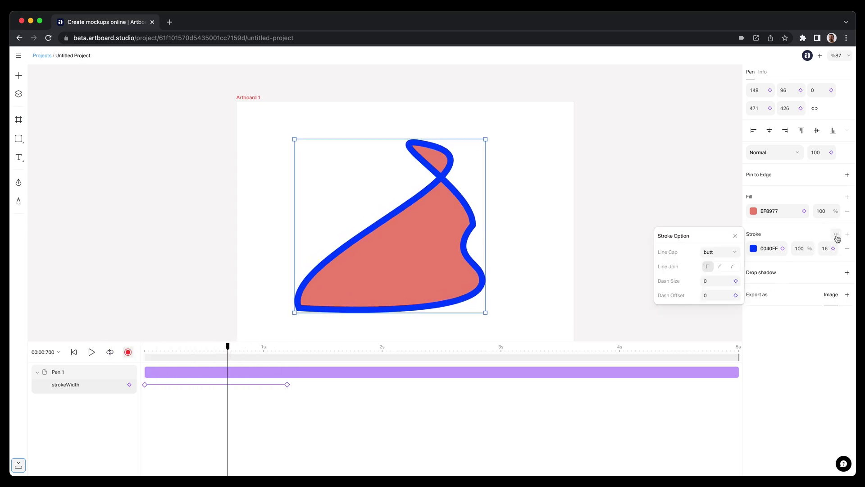
{"action": "left_click", "coordinate": [720, 266]}
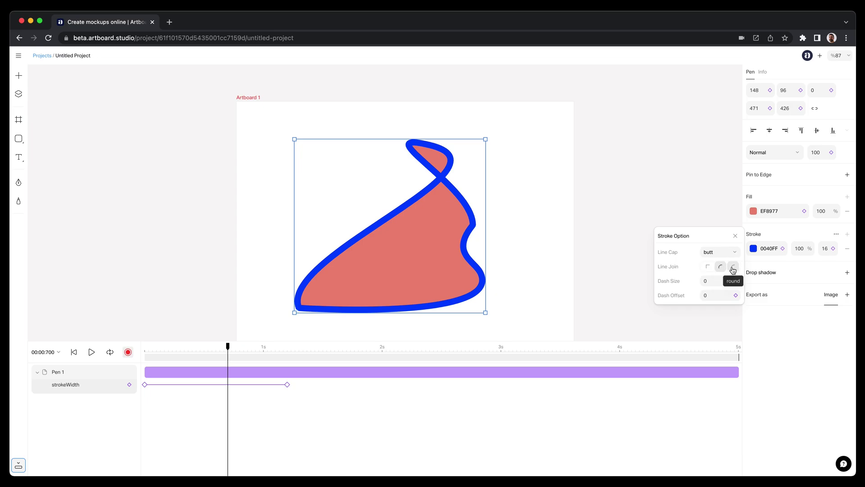
{"action": "left_click", "coordinate": [733, 267]}
{"action": "left_click", "coordinate": [719, 252]}
{"action": "left_click", "coordinate": [712, 284]}
{"action": "left_click", "coordinate": [717, 252]}
{"action": "left_click", "coordinate": [710, 274]}
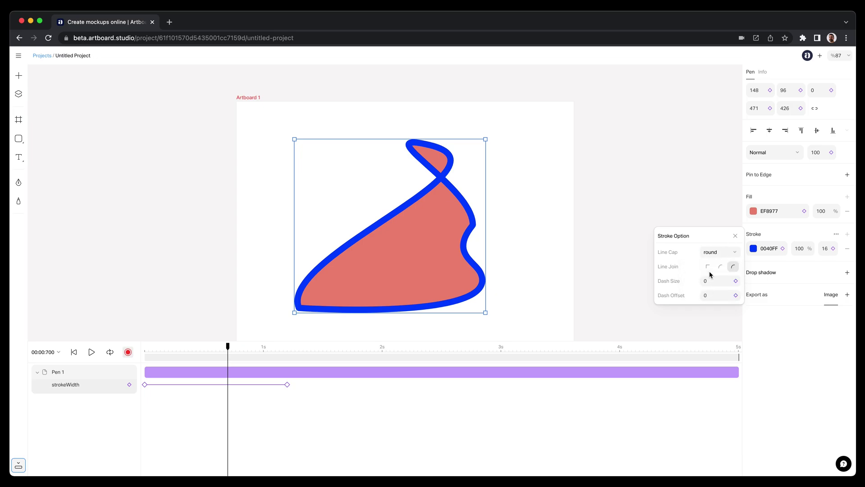
- At the start of the timeline, keyframe dash size 10 and dash offset 10
{"action": "left_click_drag", "start_coordinate": [232, 351], "coordinate": [114, 343]}
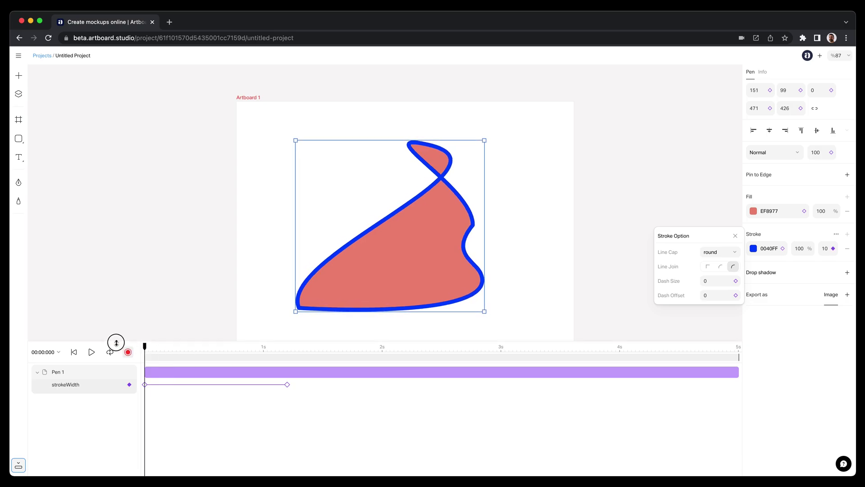
{"action": "left_click", "coordinate": [717, 281]}
{"action": "type", "text": "10"}
{"action": "key", "text": "Return"}
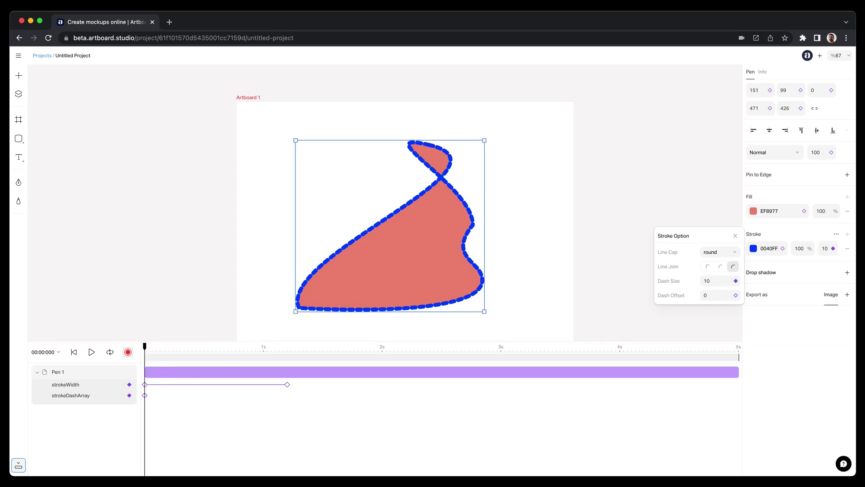
{"action": "left_click", "coordinate": [712, 293]}
{"action": "type", "text": "10"}
{"action": "key", "text": "Return"}
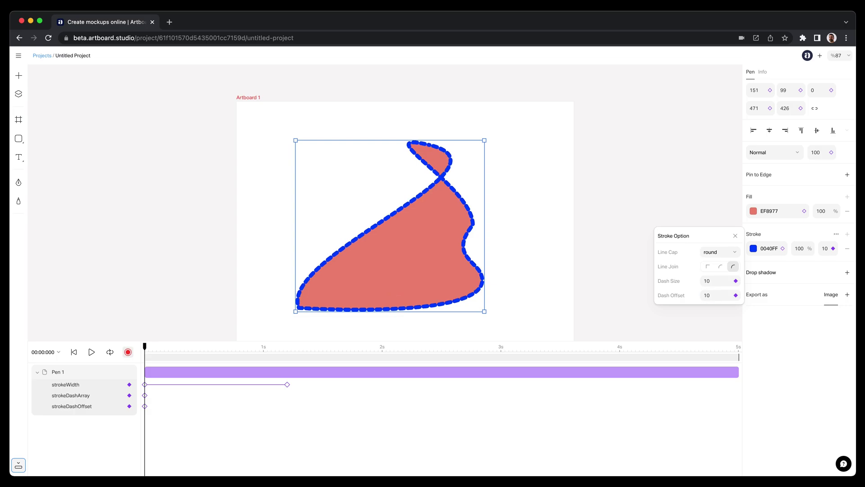
- Just before 1 s, keyframe dash offset 200 and dash size 100, then preview
{"action": "left_click_drag", "start_coordinate": [149, 348], "coordinate": [255, 346]}
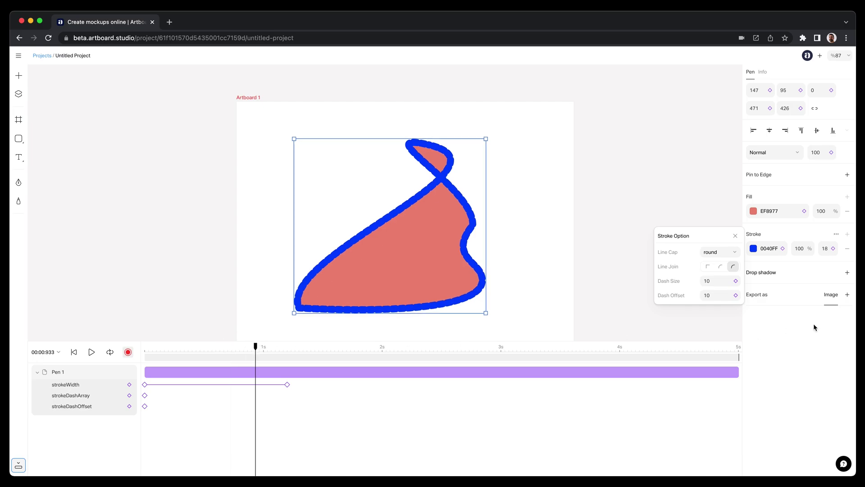
{"action": "left_click", "coordinate": [719, 295]}
{"action": "type", "text": "200"}
{"action": "key", "text": "Return"}
{"action": "left_click", "coordinate": [720, 281]}
{"action": "type", "text": "100"}
{"action": "key", "text": "Return"}
{"action": "mouse_move", "coordinate": [255, 349]}
{"action": "left_mouse_down"}
{"action": "mouse_move", "coordinate": [195, 345]}
{"action": "mouse_move", "coordinate": [251, 345]}
{"action": "mouse_move", "coordinate": [207, 344]}
{"action": "left_mouse_up"}
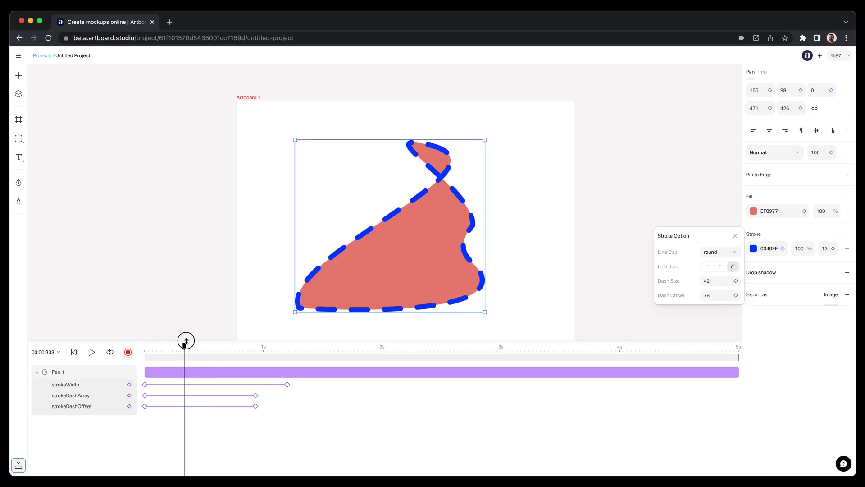
{"action": "mouse_move", "coordinate": [186, 341]}
{"action": "left_mouse_down"}
{"action": "mouse_move", "coordinate": [251, 341]}
{"action": "mouse_move", "coordinate": [156, 340]}
{"action": "left_mouse_up"}
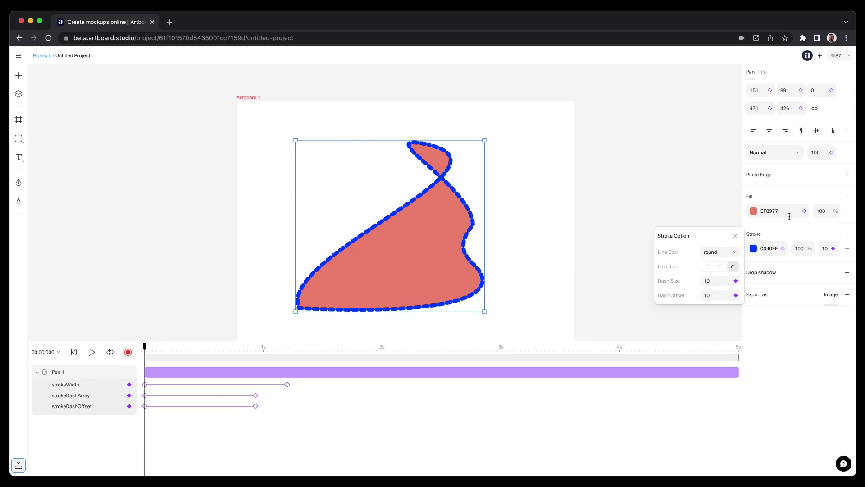
- Add keyframes for the fill colour and the stroke colour
{"action": "left_click", "coordinate": [805, 211]}
{"action": "left_click", "coordinate": [783, 249]}
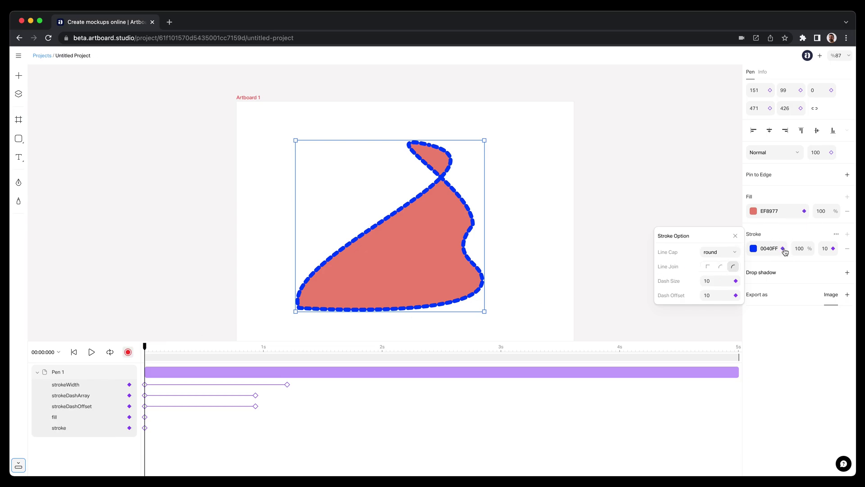
{"action": "left_click", "coordinate": [737, 236]}
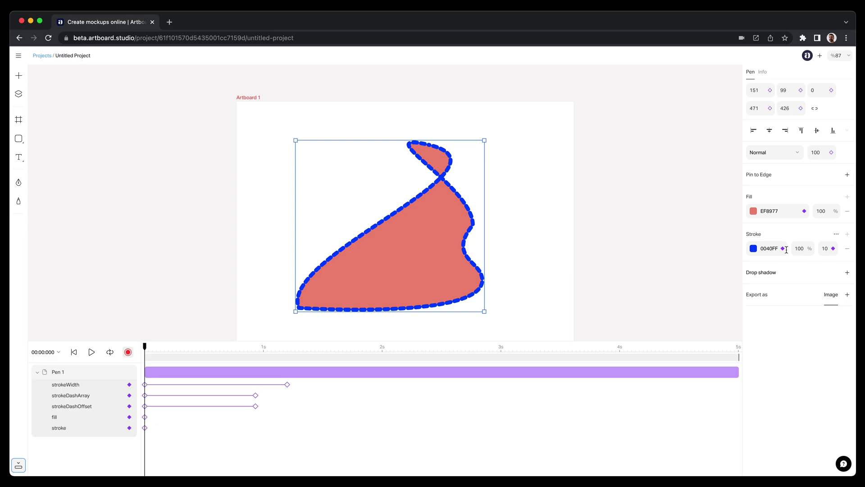
- At 0.6 s set the stroke colour to light blue 77D7EF and loop playback
{"action": "left_click_drag", "start_coordinate": [147, 351], "coordinate": [215, 351]}
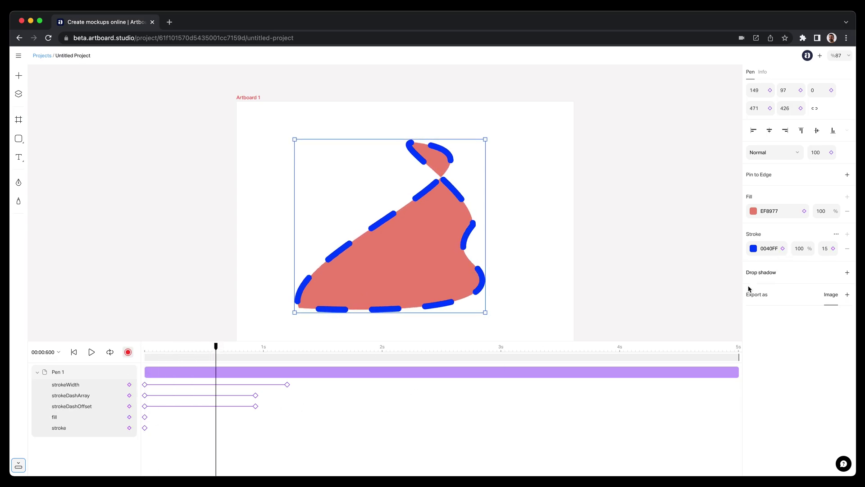
{"action": "left_click", "coordinate": [753, 248]}
{"action": "left_click", "coordinate": [666, 427]}
{"action": "left_click", "coordinate": [683, 371]}
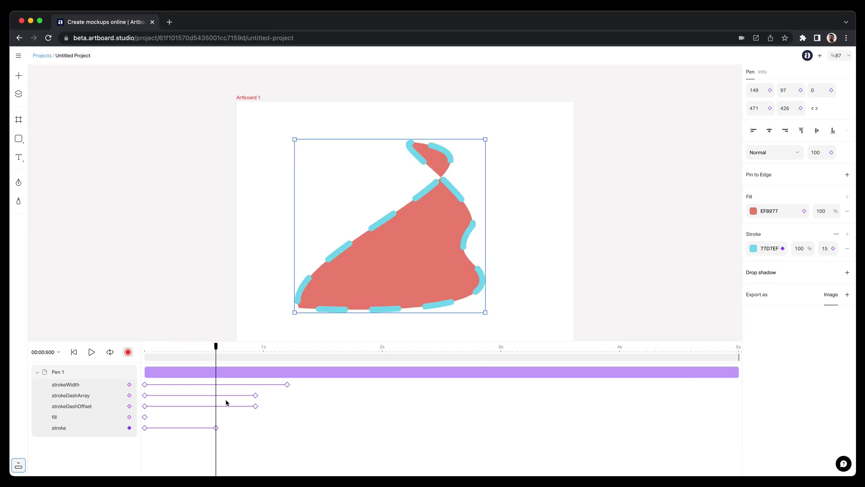
{"action": "left_click", "coordinate": [110, 351]}
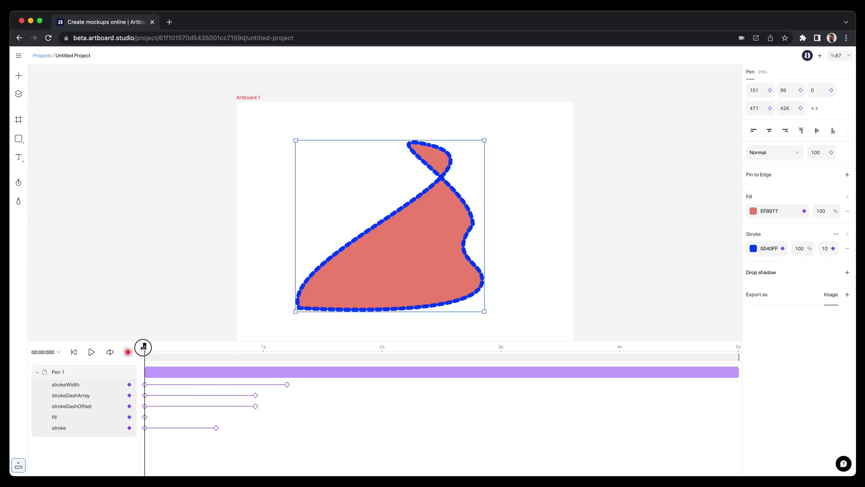
- Stop playback and duplicate the pen shape to the right of the artboard
{"action": "left_click", "coordinate": [128, 352]}
{"action": "scroll", "coordinate": [338, 222], "scroll_direction": "down", "scroll_amount": 3}
{"action": "left_click_drag", "start_coordinate": [390, 238], "coordinate": [593, 232]}
{"action": "scroll", "coordinate": [593, 232], "scroll_direction": "up", "scroll_amount": 3}
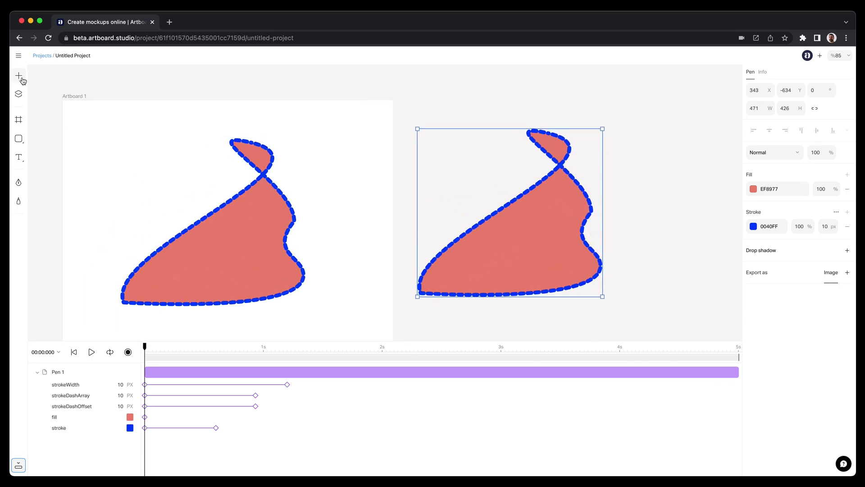
- Place an Unsplash stock photo of a seated woman on the canvas
{"action": "left_click", "coordinate": [20, 77]}
{"action": "left_click", "coordinate": [46, 121]}
{"action": "left_click", "coordinate": [50, 98]}
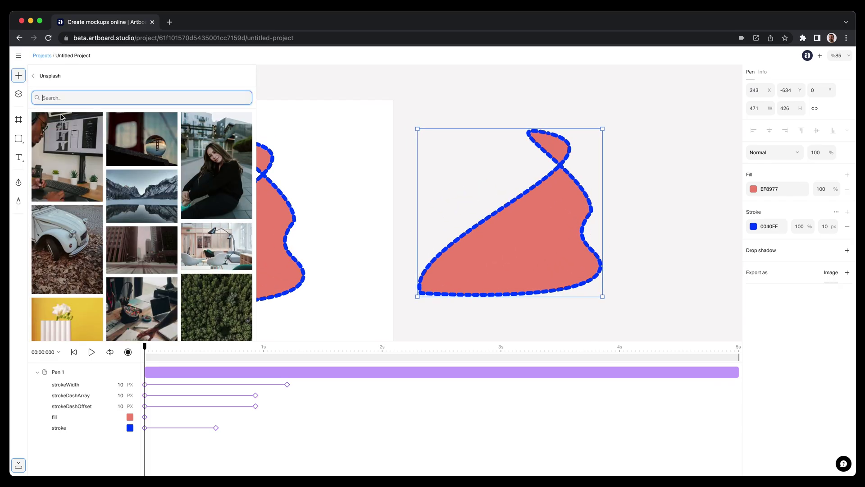
{"action": "left_click_drag", "start_coordinate": [216, 174], "coordinate": [681, 230]}
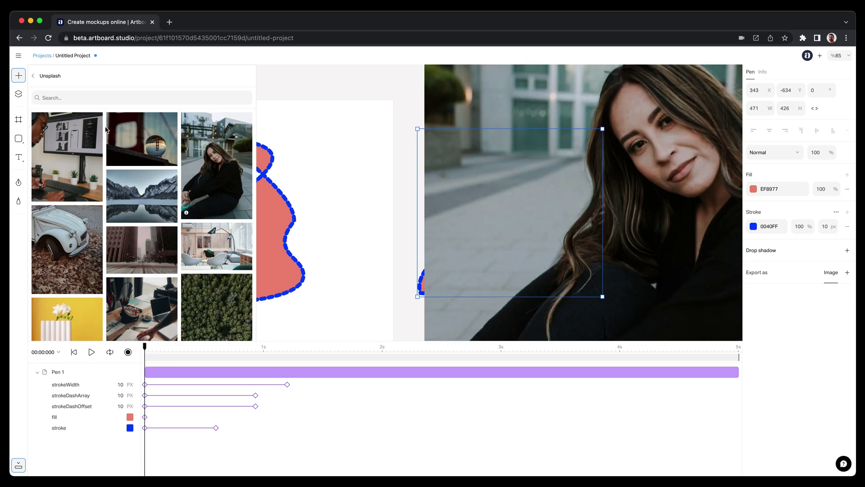
{"action": "left_click", "coordinate": [19, 79]}
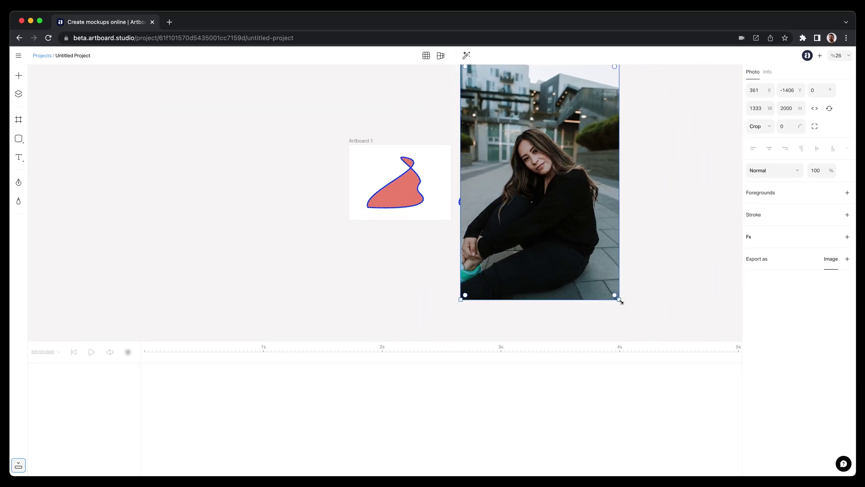
- Resize the photo to 470 × 705, position it over the shape copy, and select both
{"action": "left_click_drag", "start_coordinate": [621, 301], "coordinate": [569, 222]}
{"action": "scroll", "coordinate": [529, 171], "scroll_direction": "up", "scroll_amount": 3}
{"action": "left_click_drag", "start_coordinate": [544, 190], "coordinate": [461, 195]}
{"action": "left_click", "coordinate": [525, 213]}
{"action": "left_click_drag", "start_coordinate": [504, 232], "coordinate": [508, 231]}
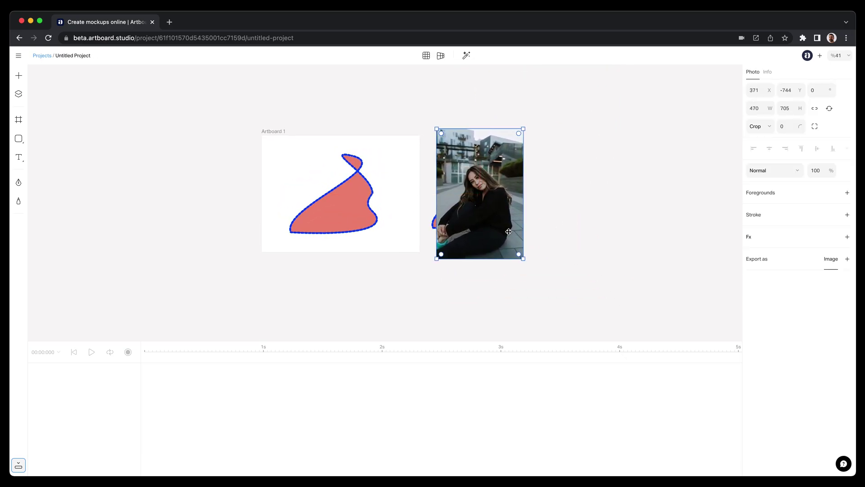
{"action": "left_click_drag", "start_coordinate": [576, 244], "coordinate": [470, 196]}
- Mask the photo with the shape copy, then enlarge and reposition the photo inside the mask
{"action": "left_click", "coordinate": [446, 56]}
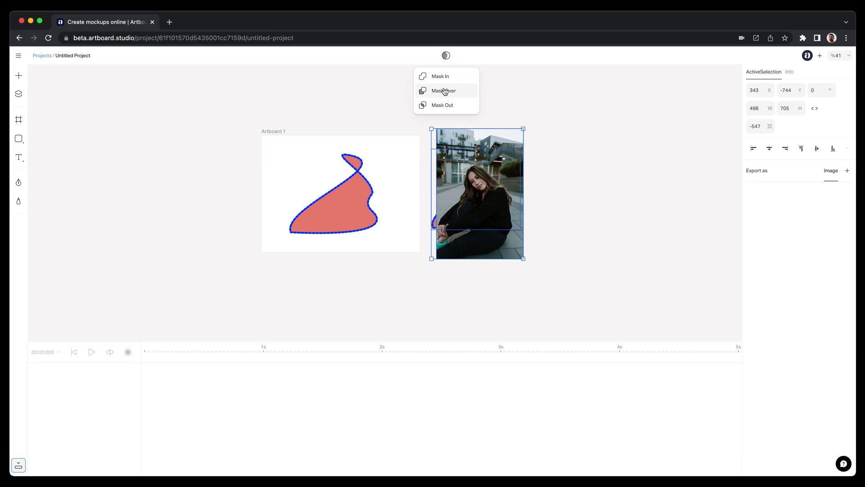
{"action": "left_click", "coordinate": [442, 105]}
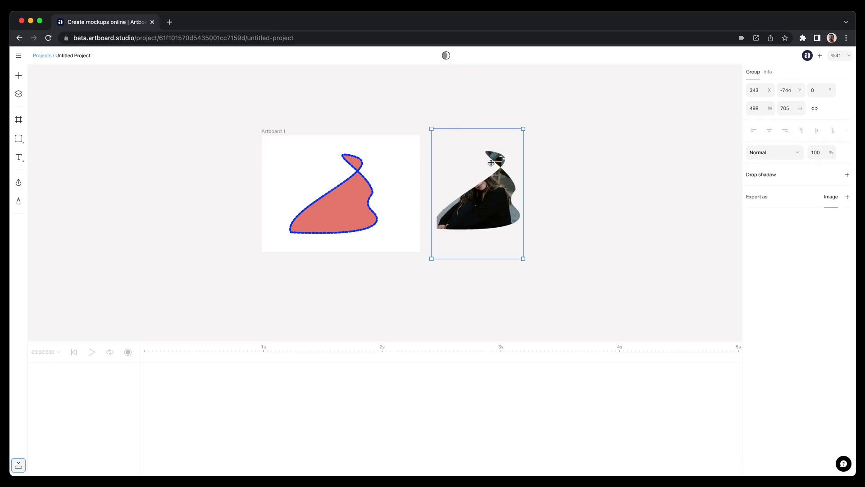
{"action": "scroll", "coordinate": [491, 171], "scroll_direction": "up", "scroll_amount": 5}
{"action": "double_click", "coordinate": [499, 212]}
{"action": "left_click_drag", "start_coordinate": [498, 212], "coordinate": [481, 253]}
{"action": "left_click_drag", "start_coordinate": [553, 113], "coordinate": [653, 74]}
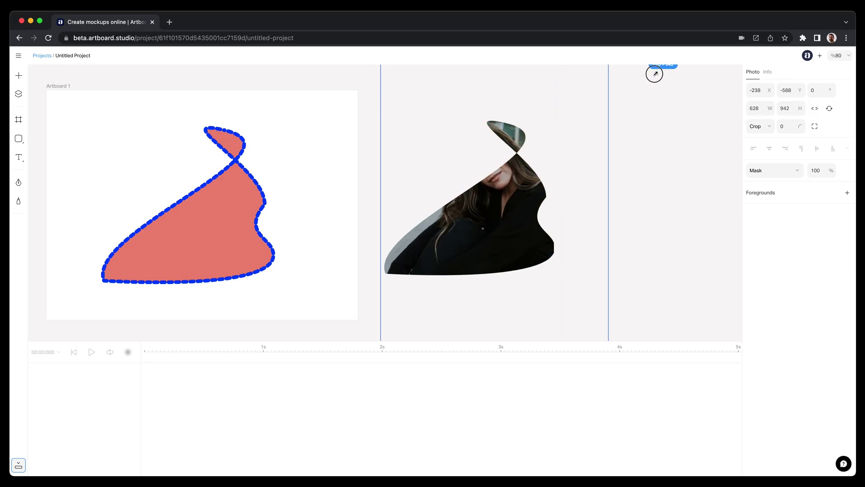
{"action": "left_click_drag", "start_coordinate": [498, 212], "coordinate": [491, 248]}
- Reshape the mask outline's points, then place a red shape copy left of the artboard
{"action": "left_click", "coordinate": [636, 250]}
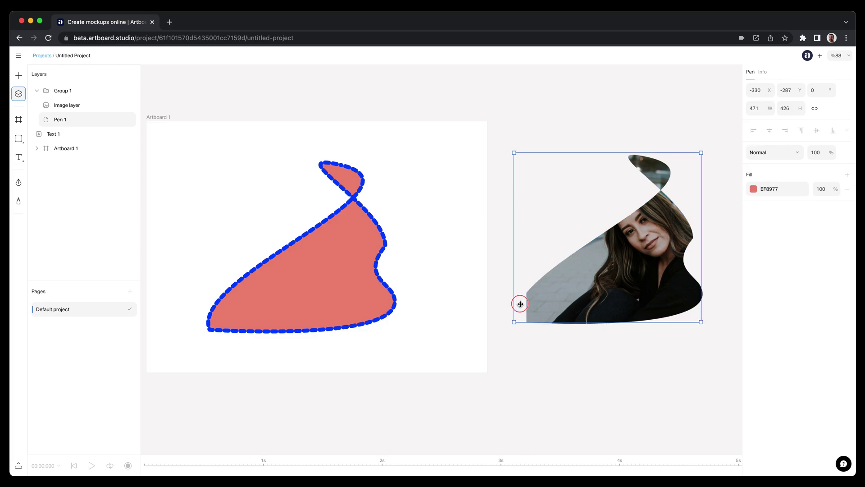
{"action": "double_click", "coordinate": [520, 304]}
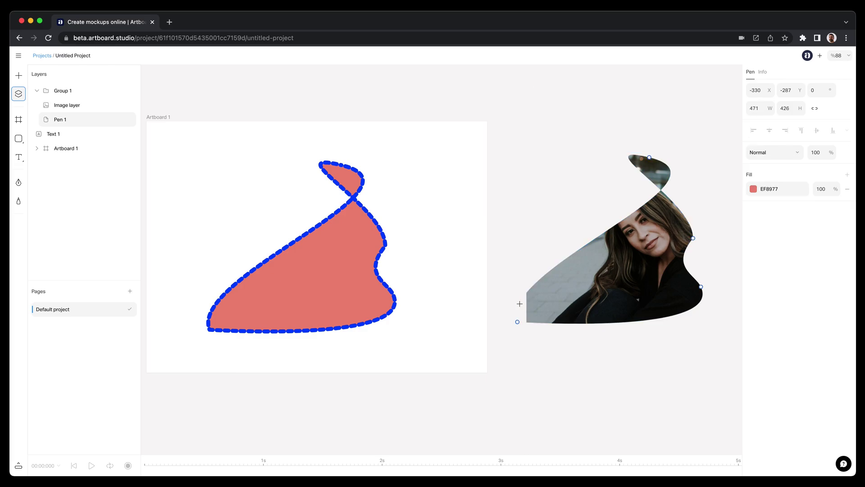
{"action": "left_click_drag", "start_coordinate": [517, 322], "coordinate": [572, 292]}
{"action": "left_click_drag", "start_coordinate": [552, 241], "coordinate": [667, 212]}
{"action": "left_click_drag", "start_coordinate": [694, 240], "coordinate": [705, 212]}
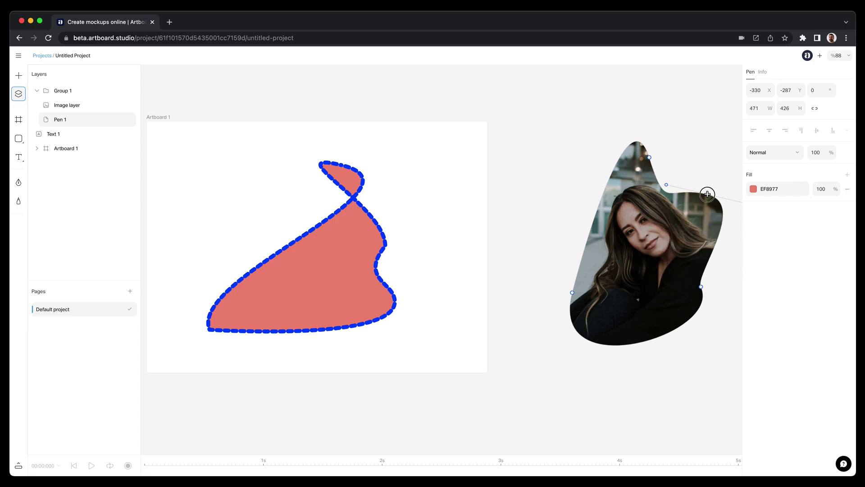
{"action": "scroll", "coordinate": [656, 203], "scroll_direction": "right", "scroll_amount": 3}
{"action": "left_click_drag", "start_coordinate": [609, 287], "coordinate": [685, 328]}
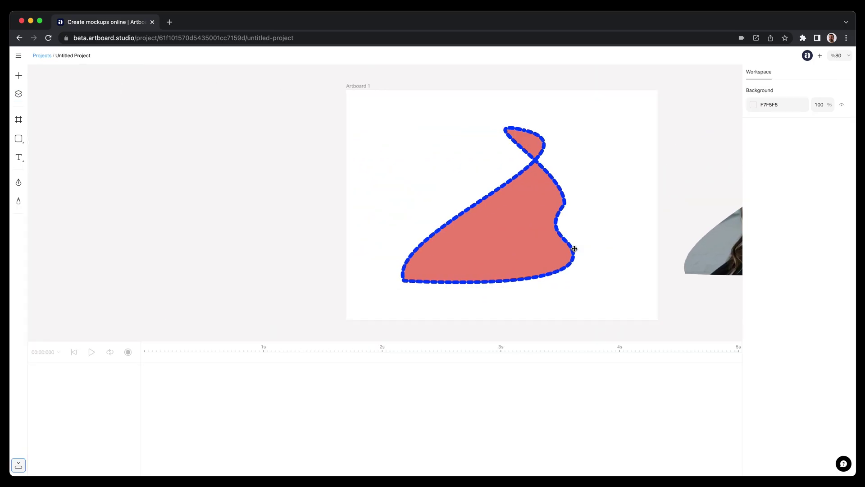
{"action": "left_click", "coordinate": [568, 237]}
{"action": "left_click_drag", "start_coordinate": [597, 225], "coordinate": [282, 228]}
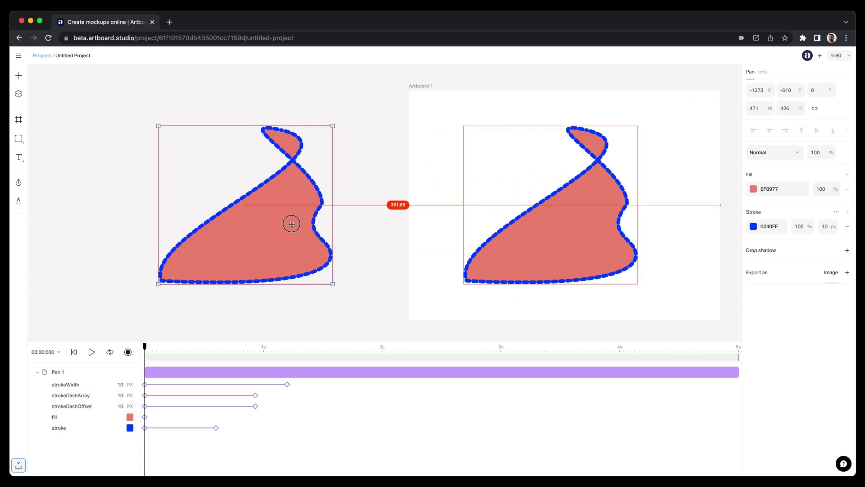
- Remove the dashed stroke from the copy and collapse the animation timeline
{"action": "left_click", "coordinate": [845, 227]}
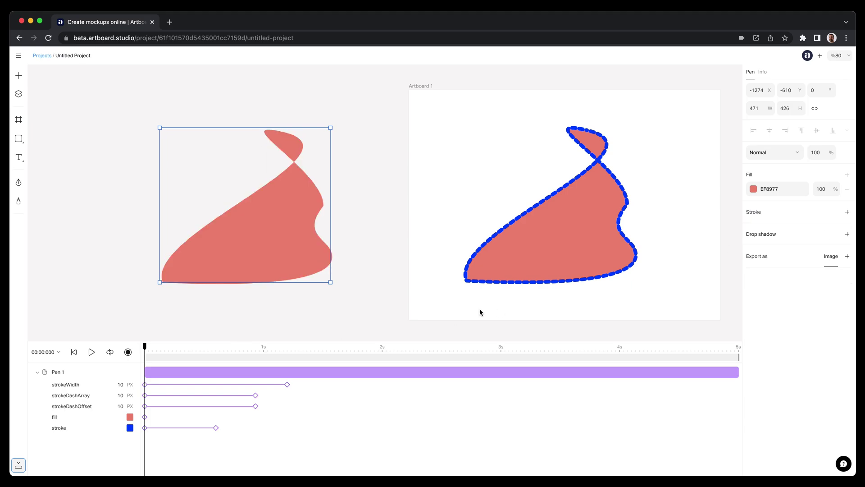
{"action": "left_click", "coordinate": [19, 463]}
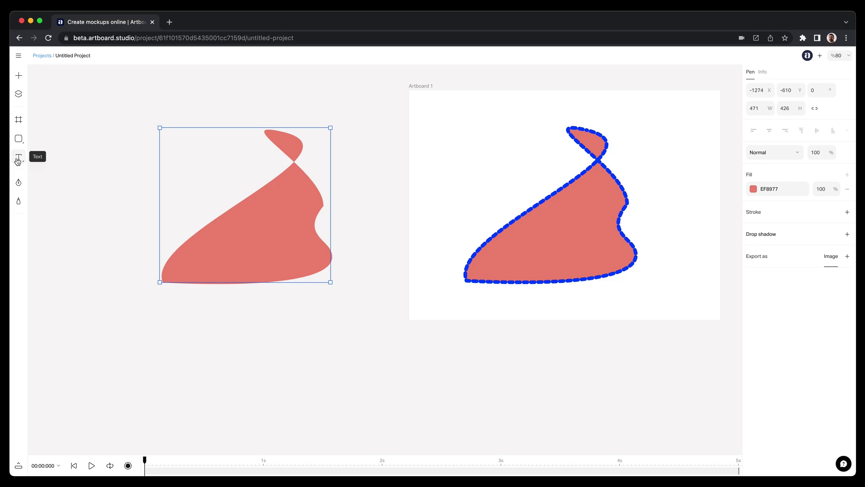
{"action": "double_click", "coordinate": [294, 233]}
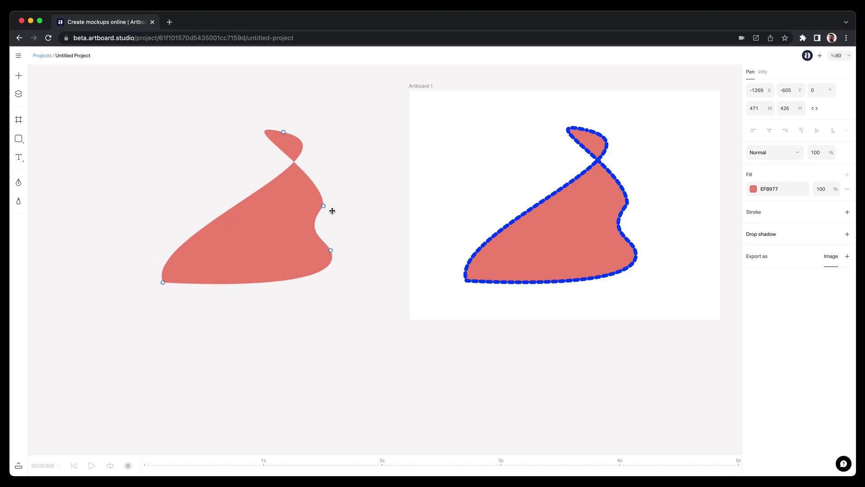
- Delete a right-side point and swing the top point's curve into a rounded lobe
{"action": "mouse_move", "coordinate": [323, 206]}
{"action": "left_mouse_down"}
{"action": "mouse_move", "coordinate": [218, 201]}
{"action": "mouse_move", "coordinate": [328, 208]}
{"action": "mouse_move", "coordinate": [259, 197]}
{"action": "mouse_move", "coordinate": [316, 192]}
{"action": "left_mouse_up"}
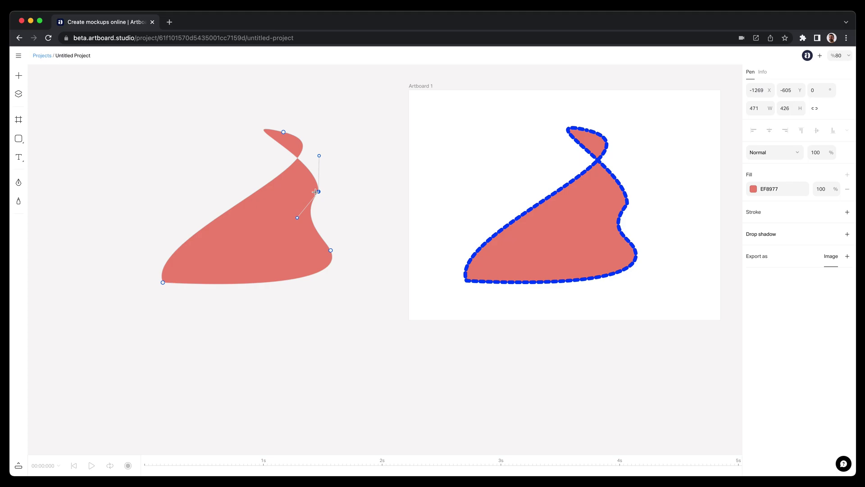
{"action": "scroll", "coordinate": [266, 194], "scroll_direction": "up", "scroll_amount": 3}
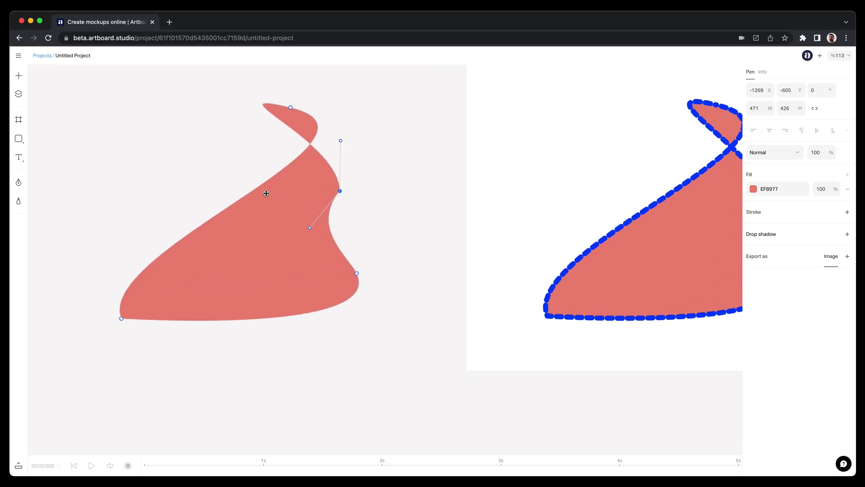
{"action": "key", "text": "BackSpace"}
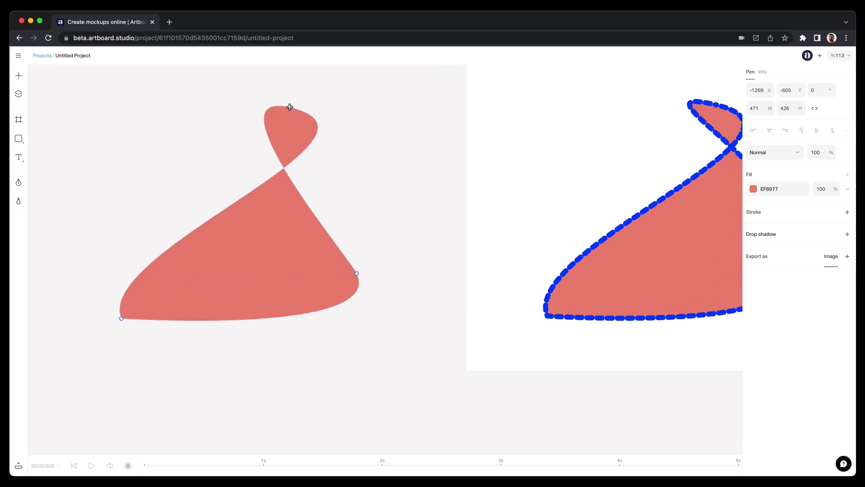
{"action": "left_click_drag", "start_coordinate": [289, 106], "coordinate": [309, 129]}
{"action": "left_click_drag", "start_coordinate": [431, 158], "coordinate": [255, 87]}
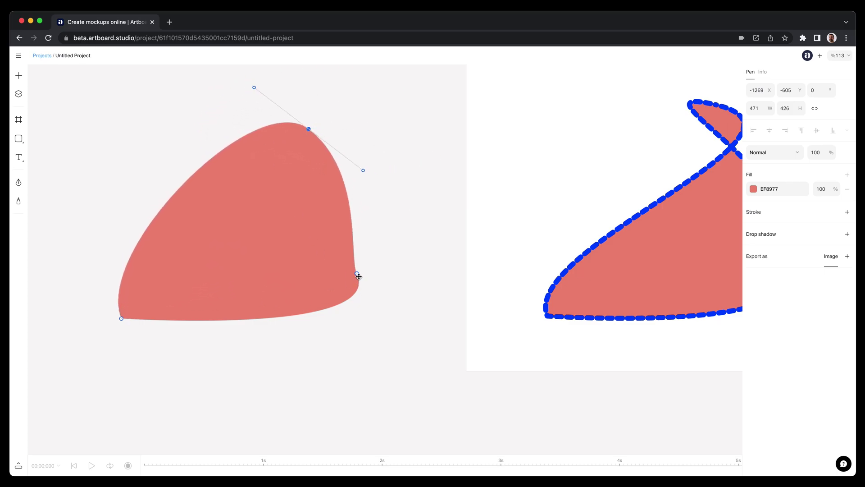
- Pull the right point inward, round the lower-left, and smooth the inner curve
{"action": "left_click_drag", "start_coordinate": [359, 277], "coordinate": [249, 239]}
{"action": "left_click_drag", "start_coordinate": [122, 318], "coordinate": [195, 403]}
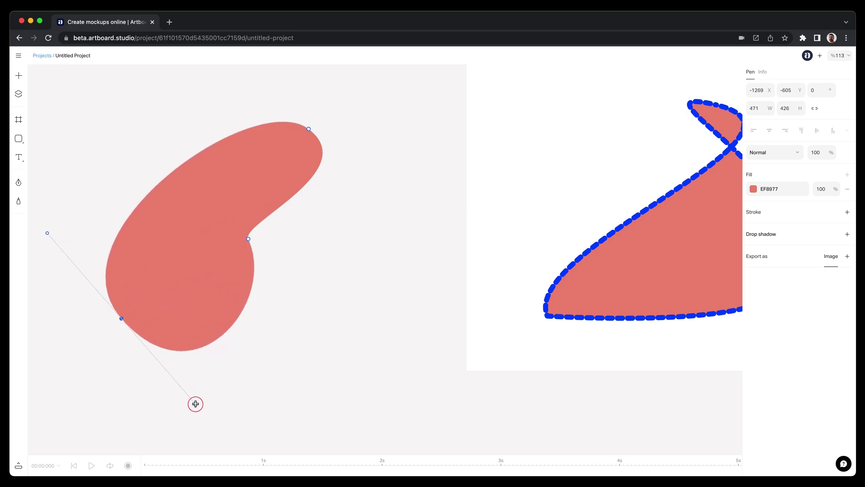
{"action": "scroll", "coordinate": [261, 340], "scroll_direction": "left", "scroll_amount": 2}
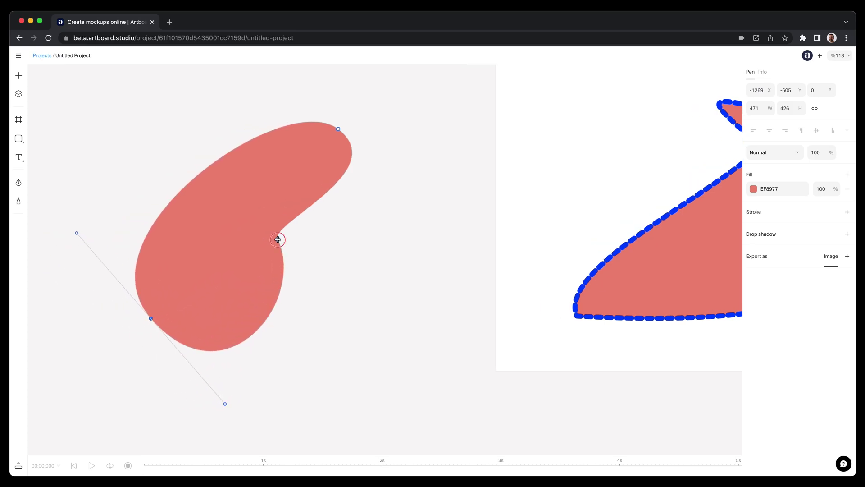
{"action": "left_click_drag", "start_coordinate": [278, 239], "coordinate": [391, 285]}
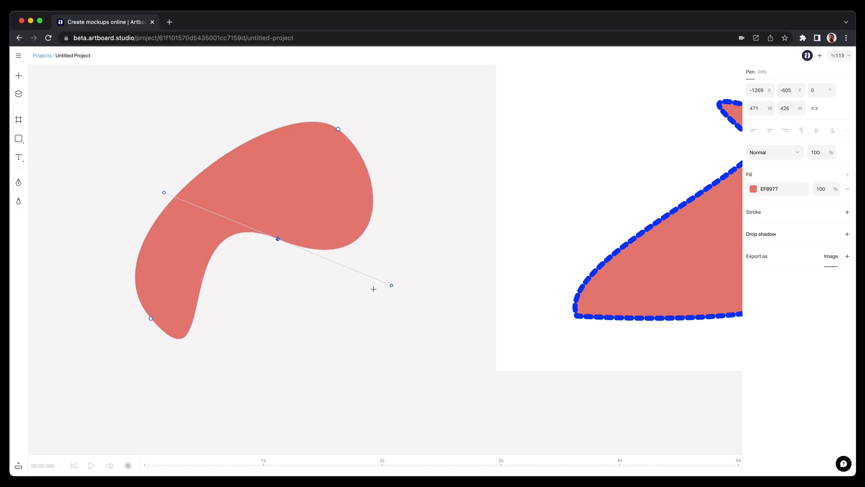
{"action": "key", "text": "Escape"}
- Place text on path along the bean shape's outline
{"action": "left_click", "coordinate": [18, 156]}
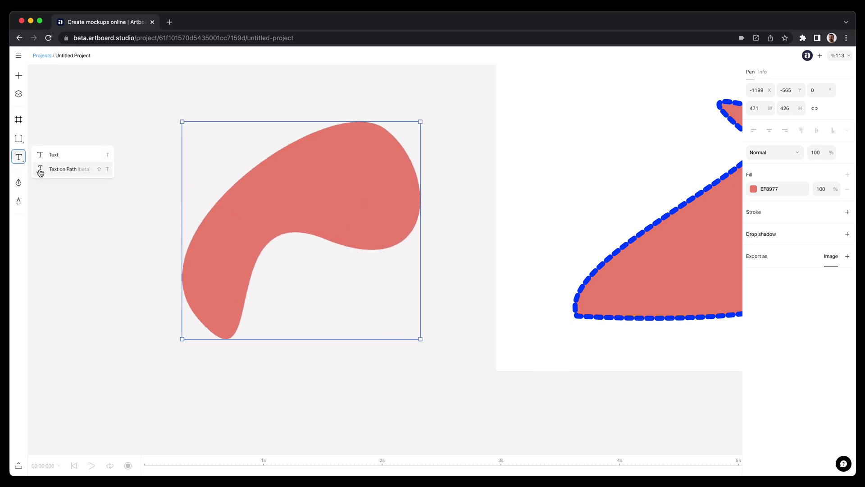
{"action": "left_click", "coordinate": [39, 170]}
{"action": "left_click", "coordinate": [25, 159]}
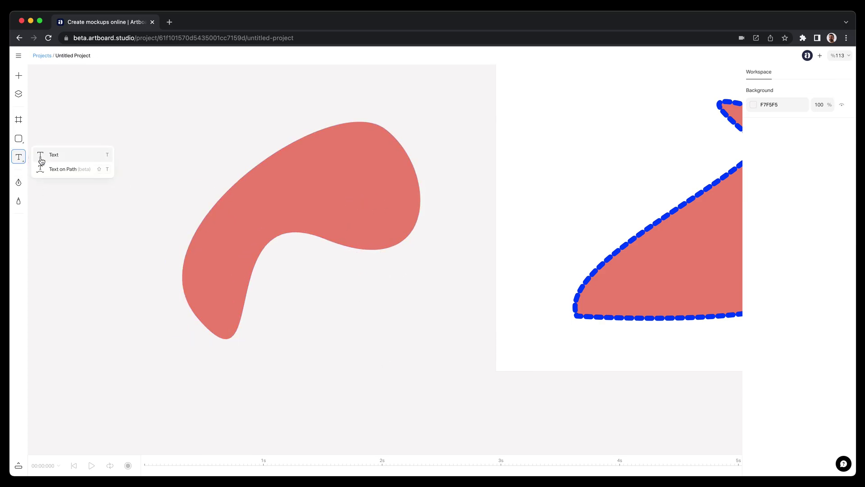
{"action": "left_click", "coordinate": [39, 170]}
{"action": "left_click", "coordinate": [311, 192]}
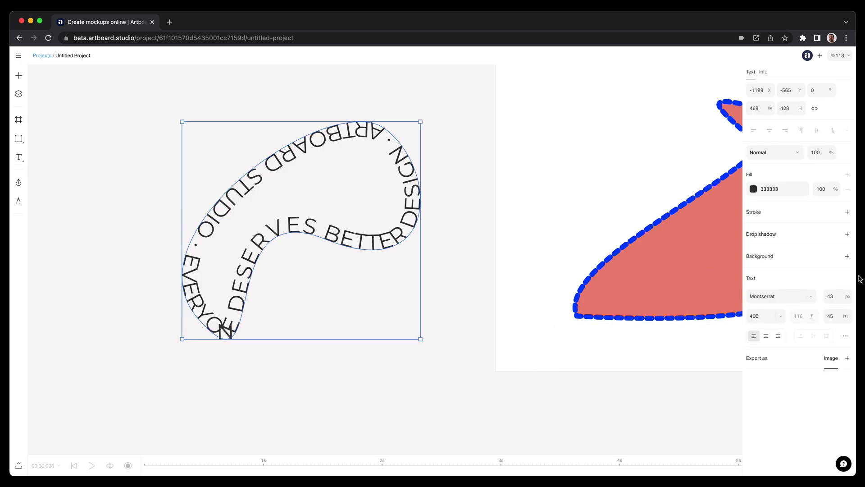
- Flip the path text to the other side and set its font size to 24 px
{"action": "left_click", "coordinate": [845, 336]}
{"action": "left_click", "coordinate": [734, 364]}
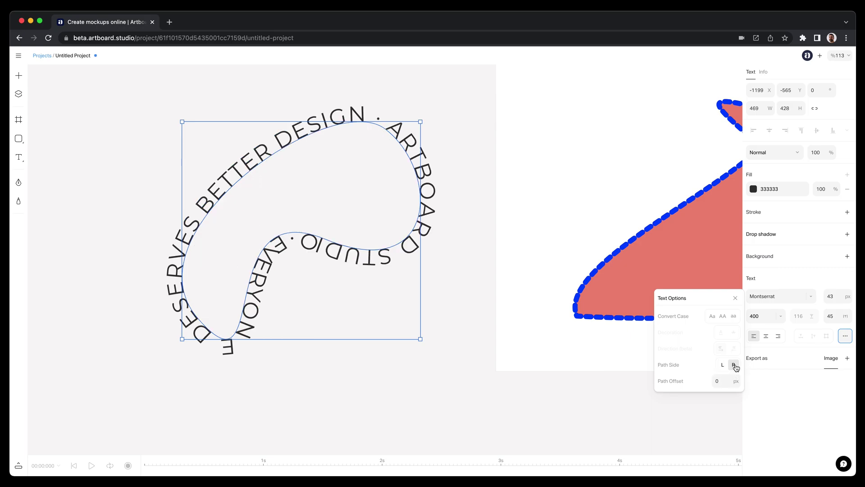
{"action": "left_click", "coordinate": [830, 296]}
{"action": "type", "text": "24"}
{"action": "left_click", "coordinate": [418, 228]}
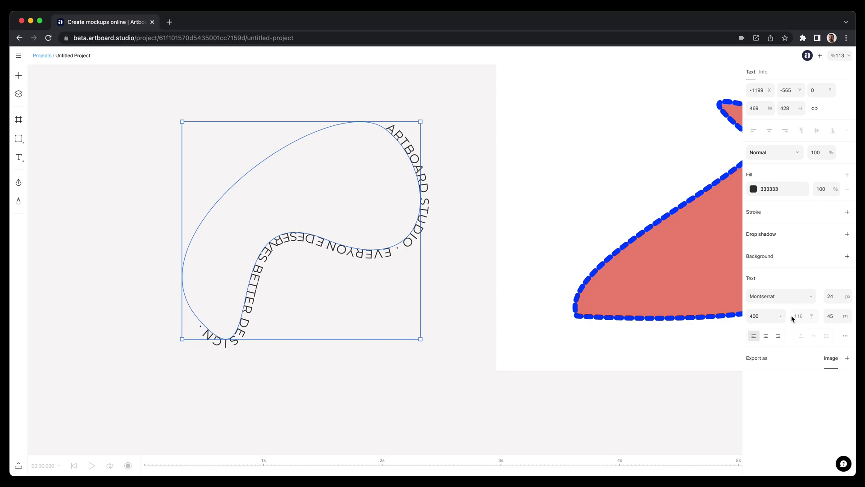
- Set the path offset to 200 and put the text on the left (L) side
{"action": "left_click", "coordinate": [846, 337]}
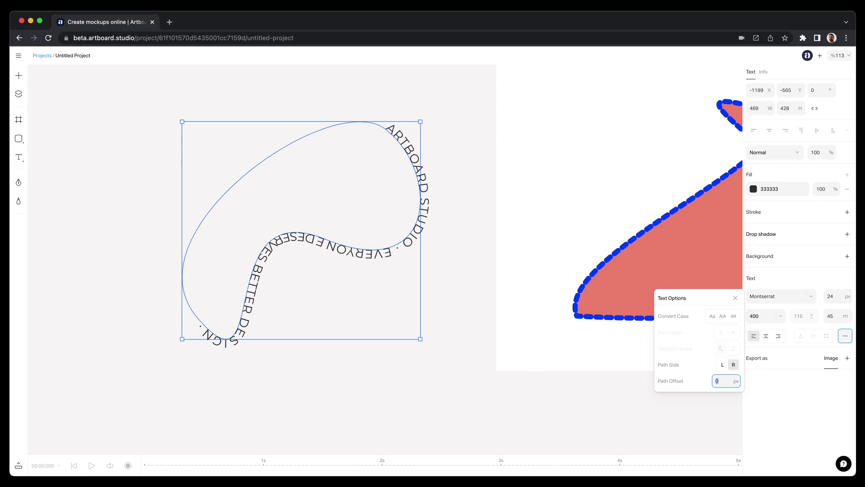
{"action": "type", "text": "-60"}
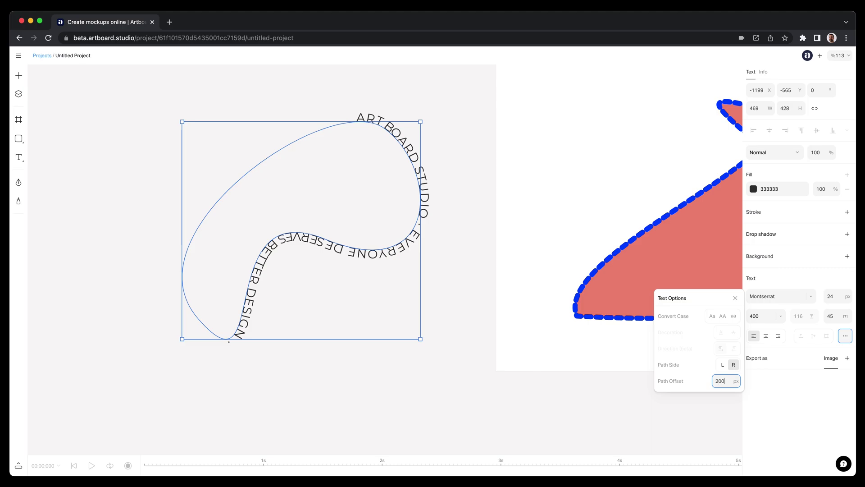
{"action": "key", "text": "Return"}
{"action": "left_click", "coordinate": [723, 365]}
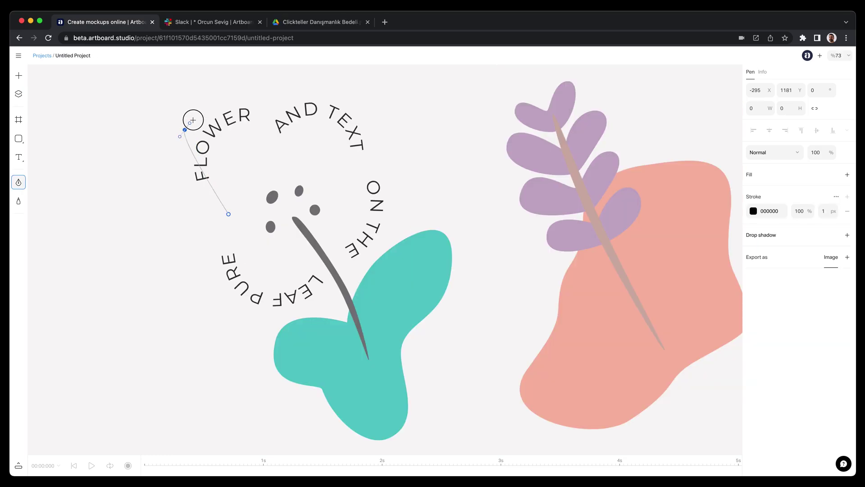
- Trace an open pen path over and around the 'FLOWER AND TEXT' lettering, ending near the leaf
{"action": "left_click_drag", "start_coordinate": [185, 129], "coordinate": [211, 65]}
{"action": "left_click", "coordinate": [264, 108]}
{"action": "left_click_drag", "start_coordinate": [361, 97], "coordinate": [385, 116]}
{"action": "left_click_drag", "start_coordinate": [368, 167], "coordinate": [361, 173]}
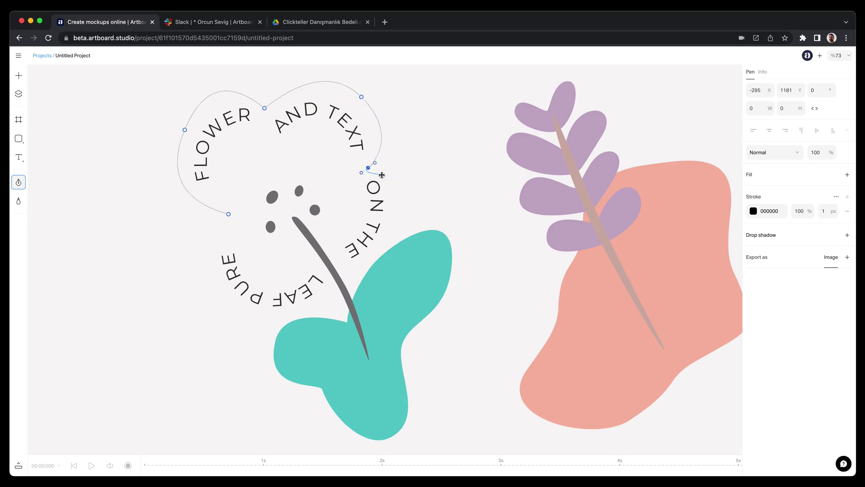
{"action": "left_click_drag", "start_coordinate": [407, 212], "coordinate": [410, 240]}
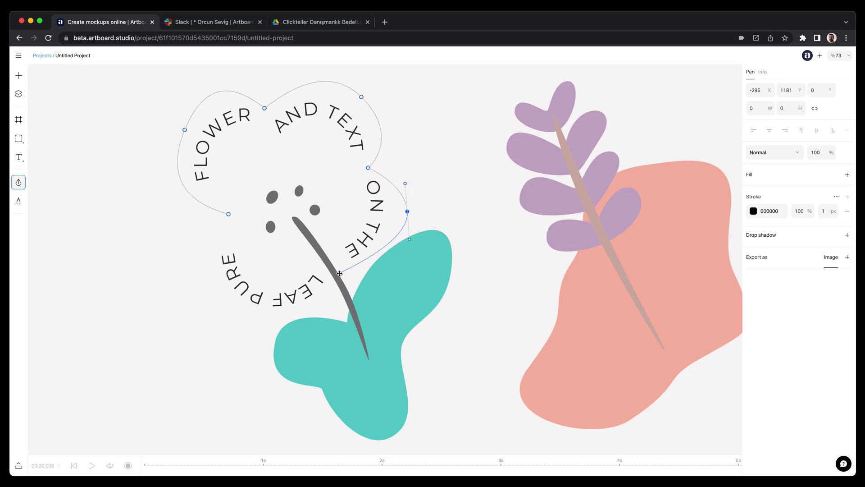